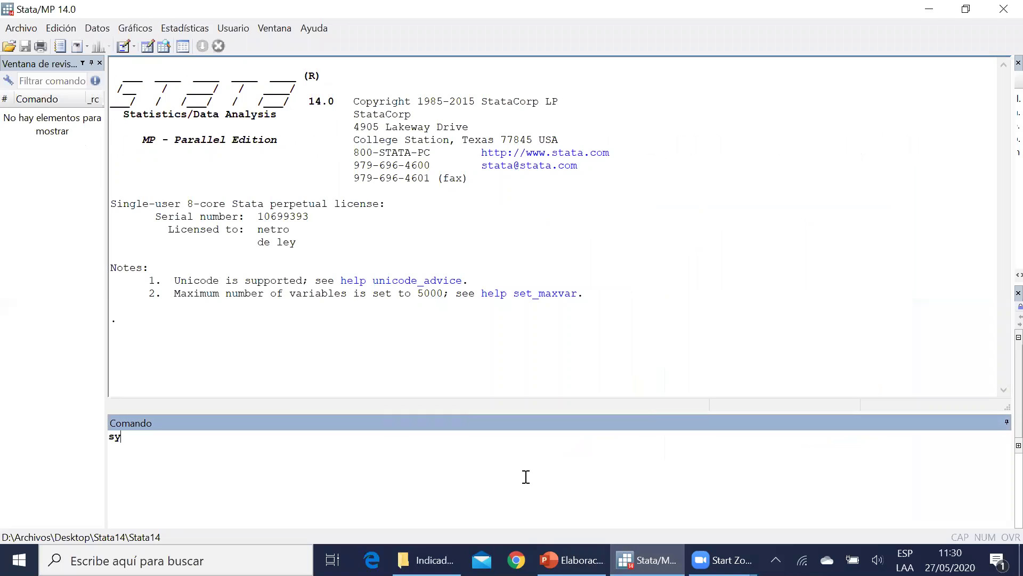
Load the built-in cancer example dataset with the command sysuse cancer.
type("sus")
type("cancer")
double_click(136, 437)
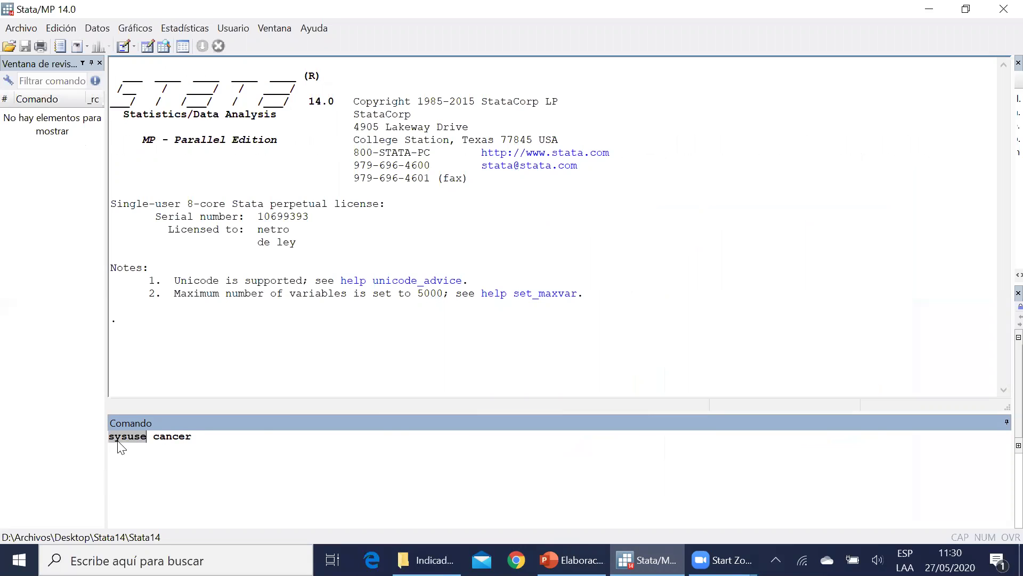
left_click(261, 436)
key("Return")
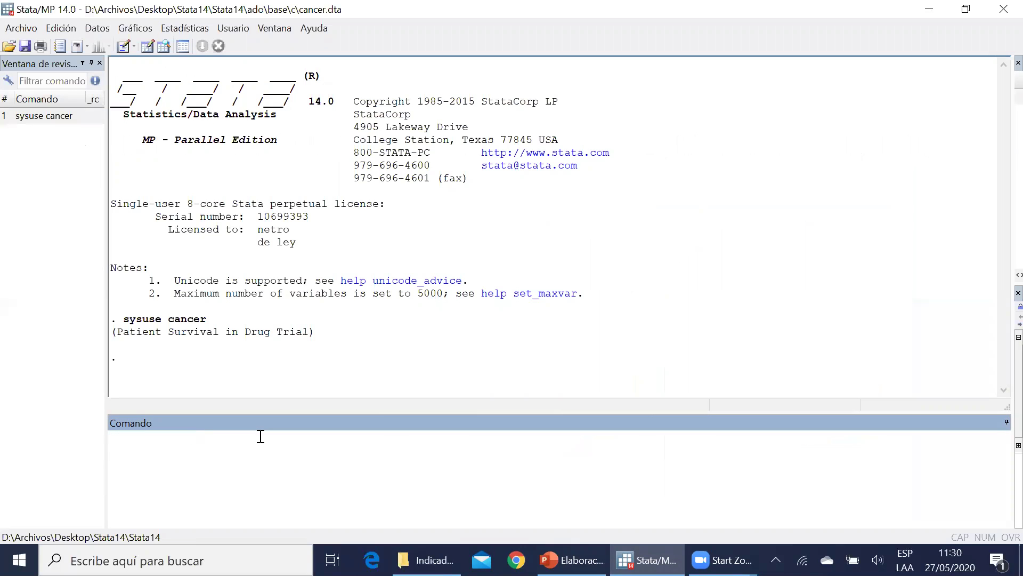
Open the dataset with the browse command, inspect its variables and rows, and close the data viewer.
type("browse")
key("Return")
left_click(352, 351)
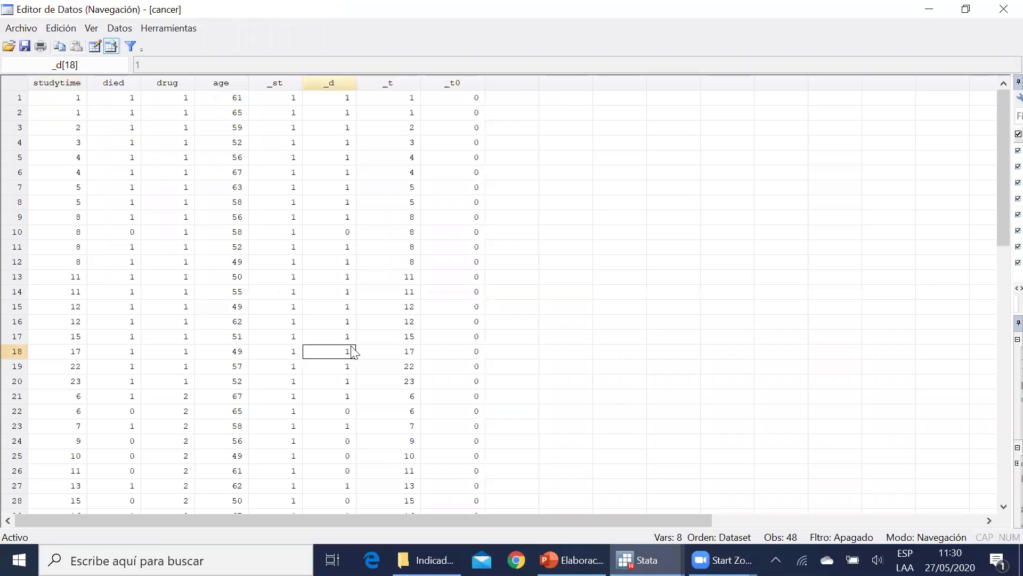
left_click(171, 216)
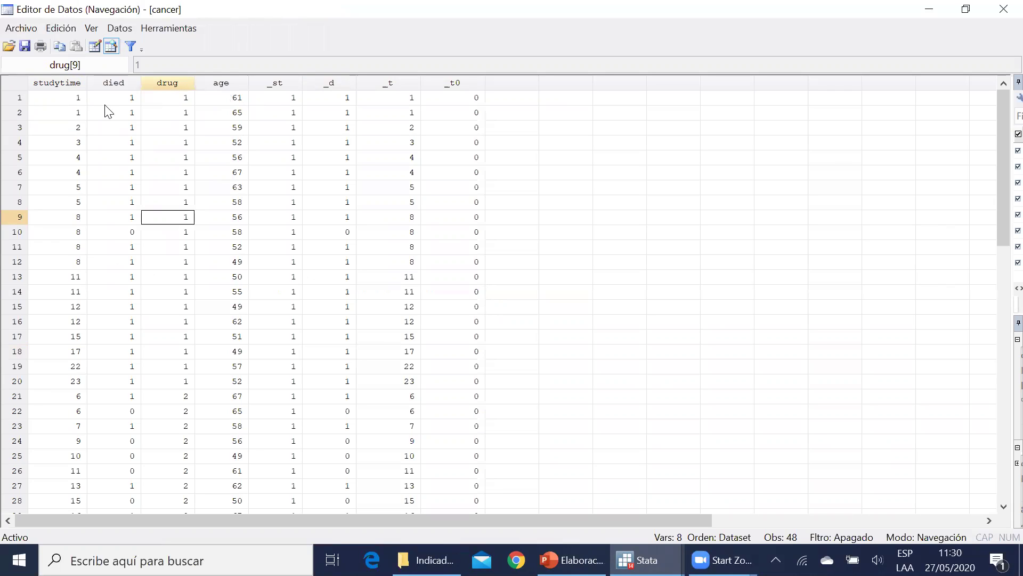
left_click(1002, 8)
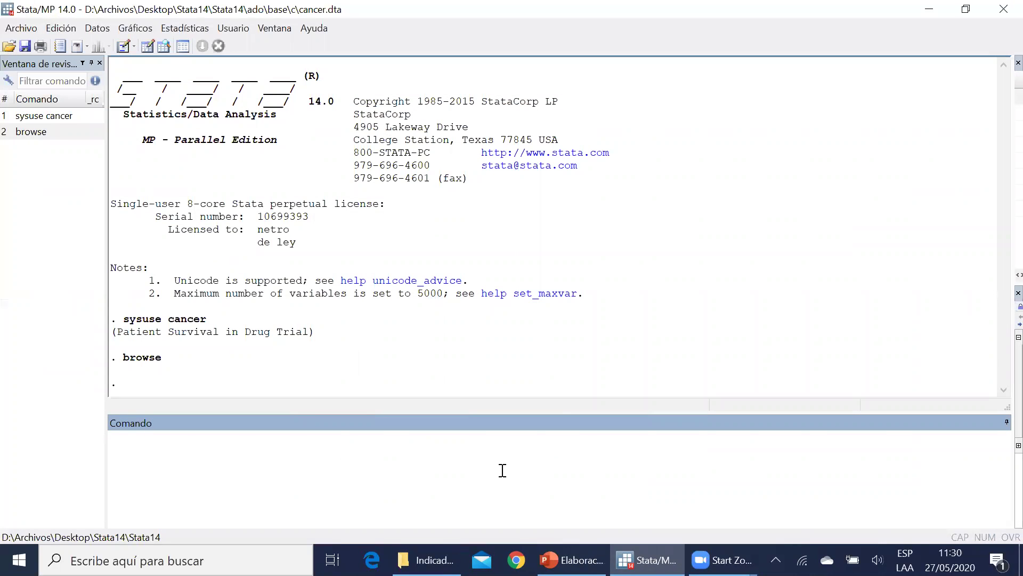
Run codebook on the whole dataset and page through the descriptions of all variables.
type("codebook")
key("Return")
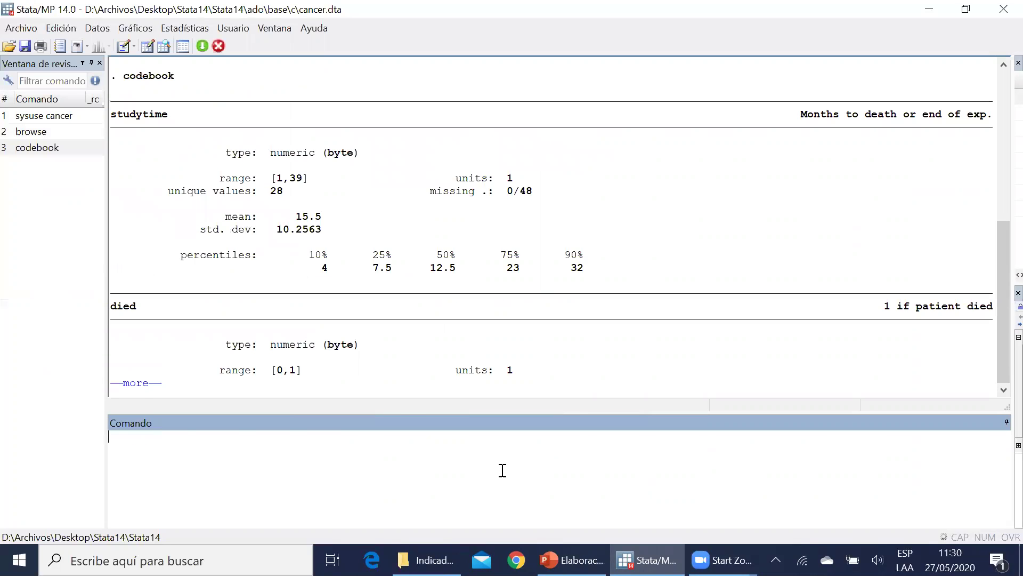
left_click(144, 387)
scroll(657, 326, "up", 12)
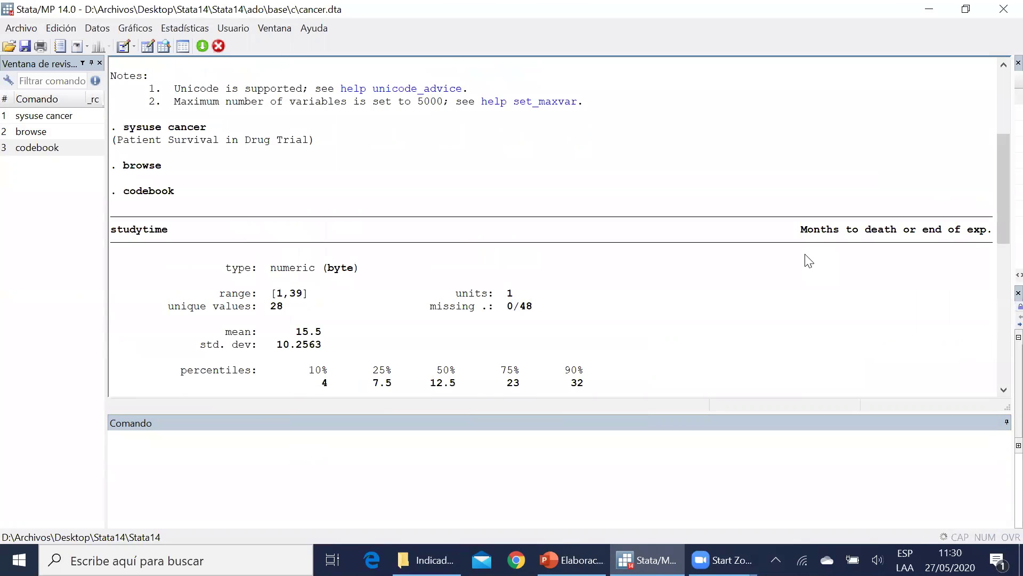
scroll(807, 260, "down", 1)
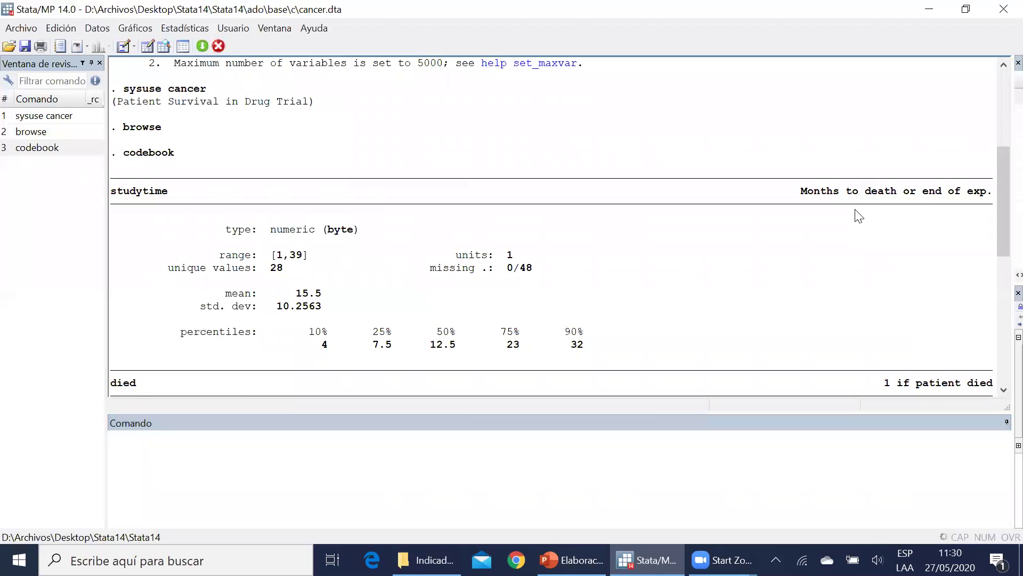
scroll(857, 214, "down", 2)
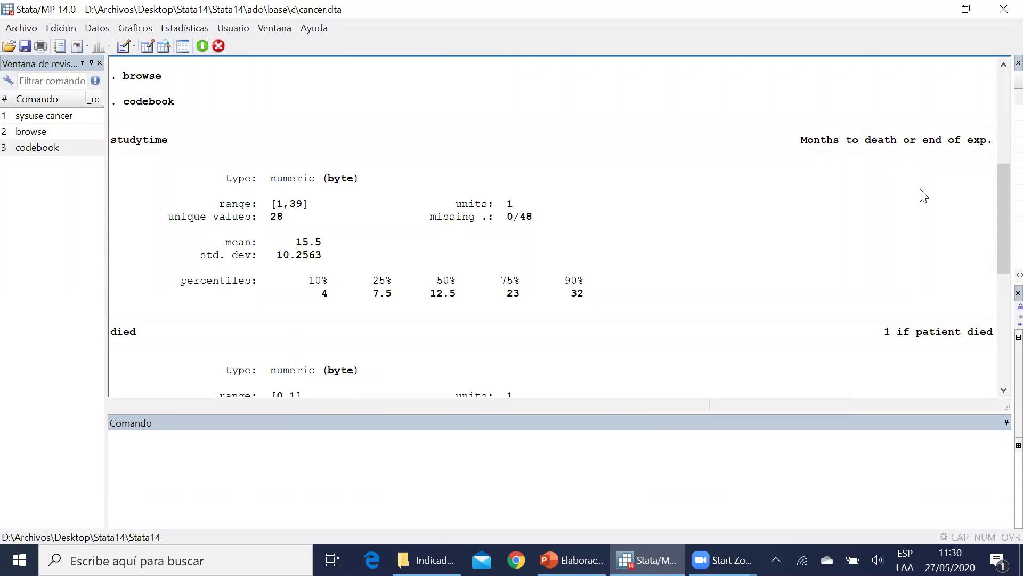
scroll(923, 195, "down", 6)
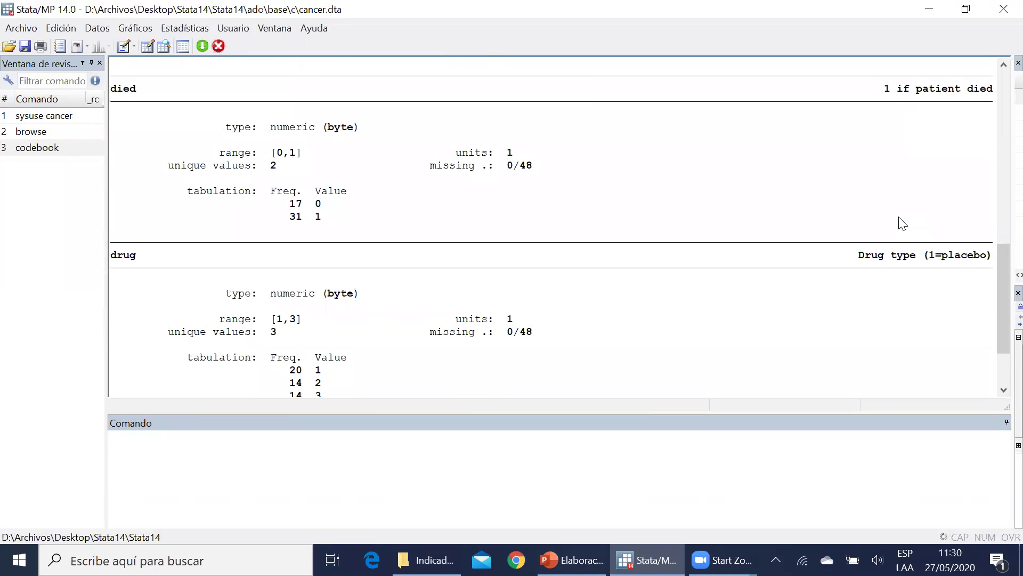
scroll(847, 319, "down", 2)
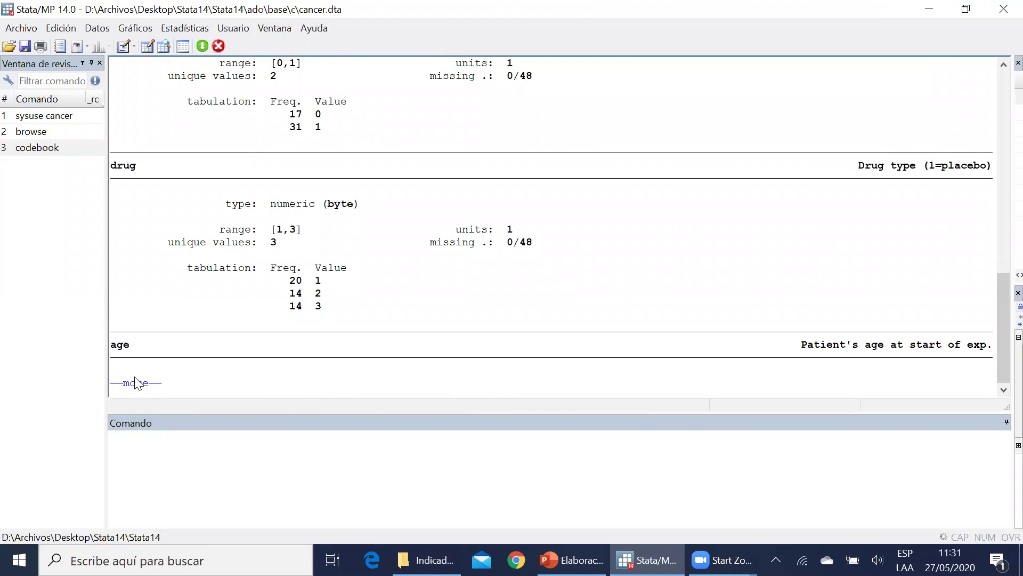
left_click(136, 384)
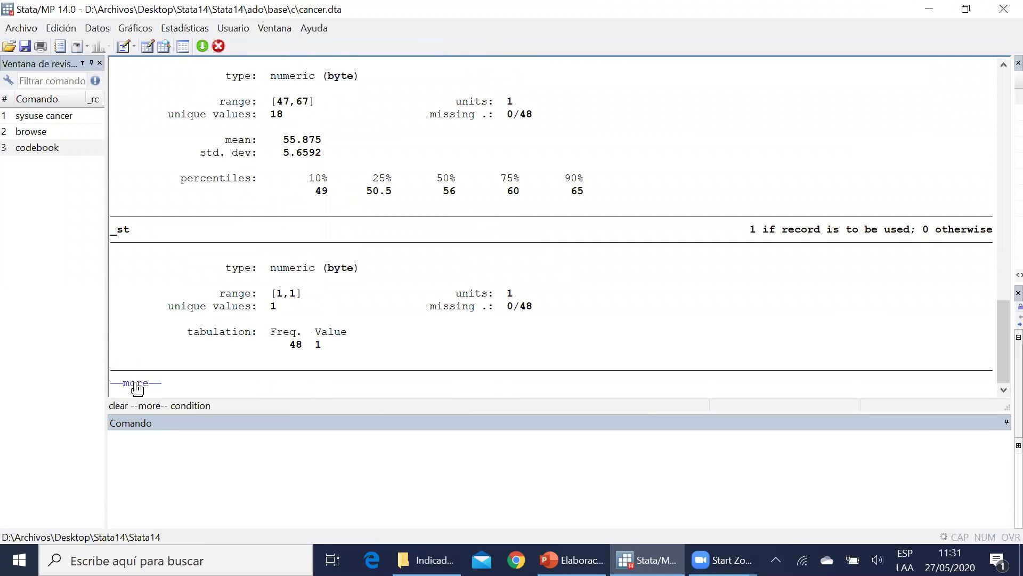
left_click(136, 384)
left_click(136, 383)
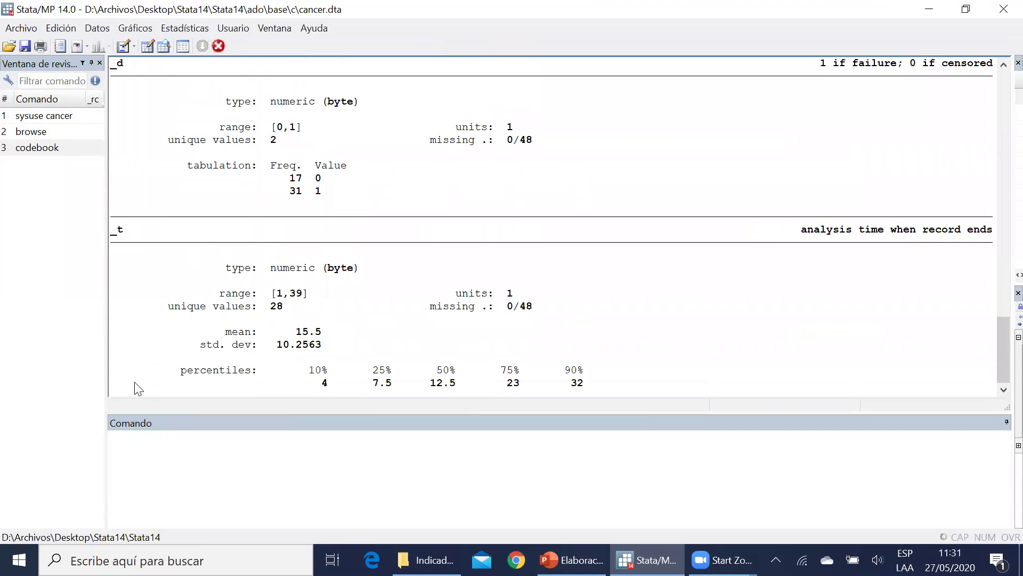
Turn off output pausing with the command set more off.
left_click(261, 466)
type("set ")
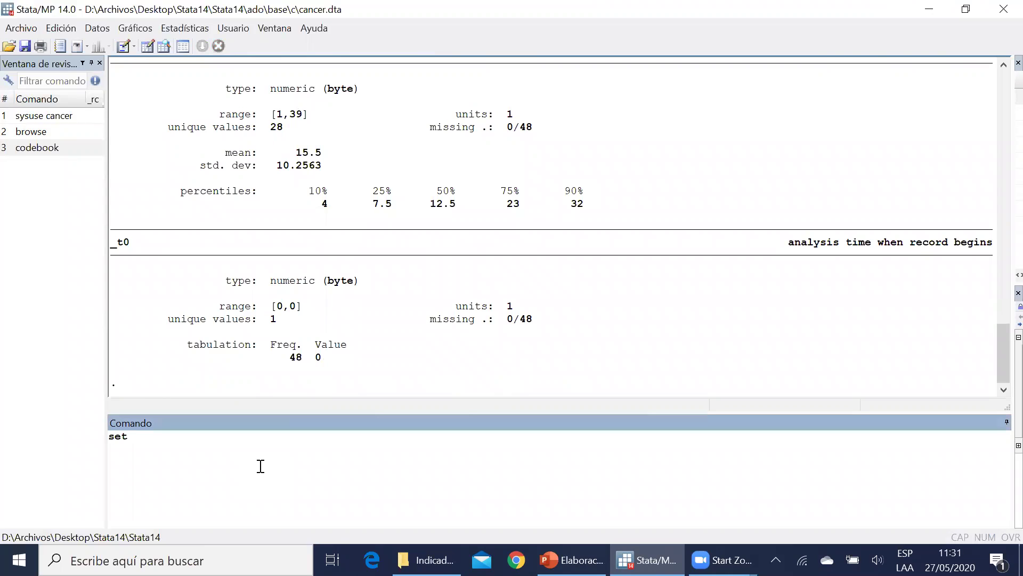
type("more off")
key("Return")
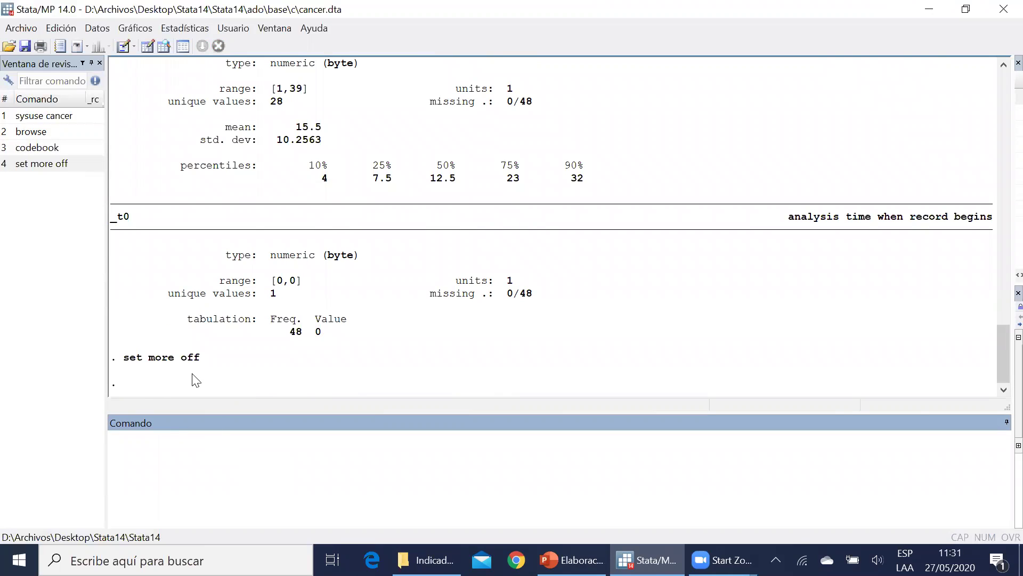
Rerun the earlier codebook command and review its unpaused output for the variables.
left_click(44, 155)
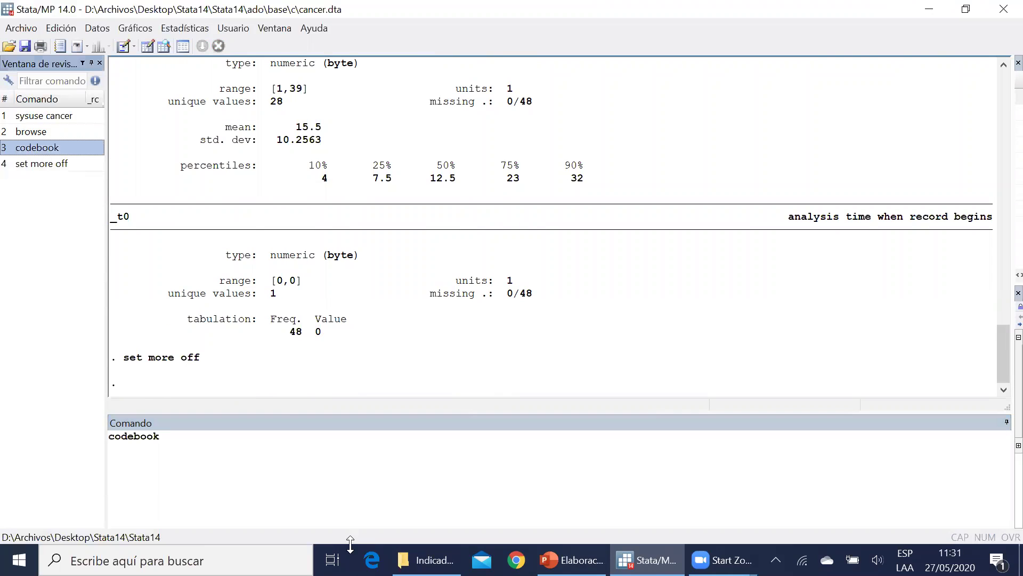
left_click(371, 454)
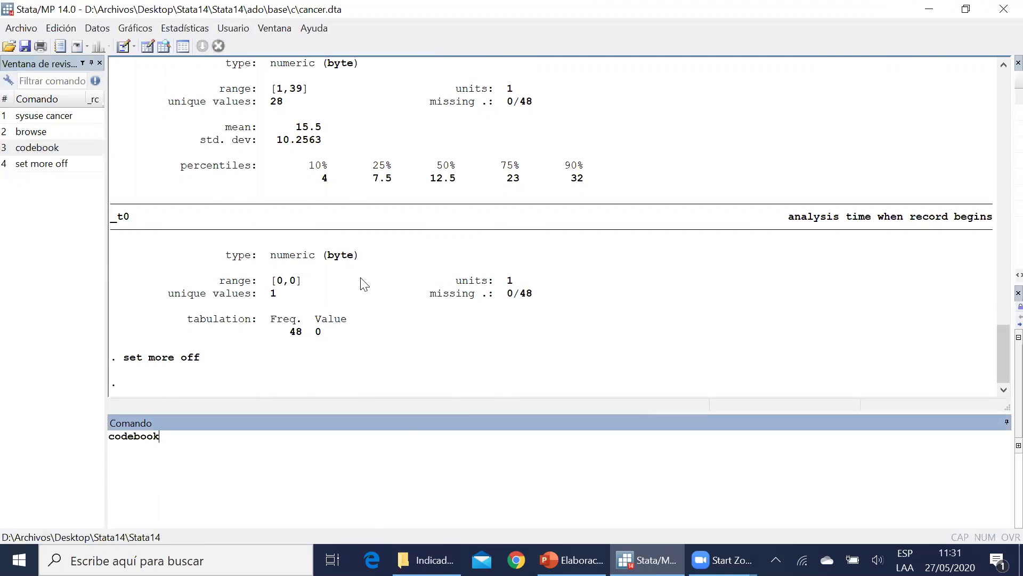
scroll(368, 299, "up", 2)
scroll(402, 319, "up", 5)
scroll(402, 319, "up", 8)
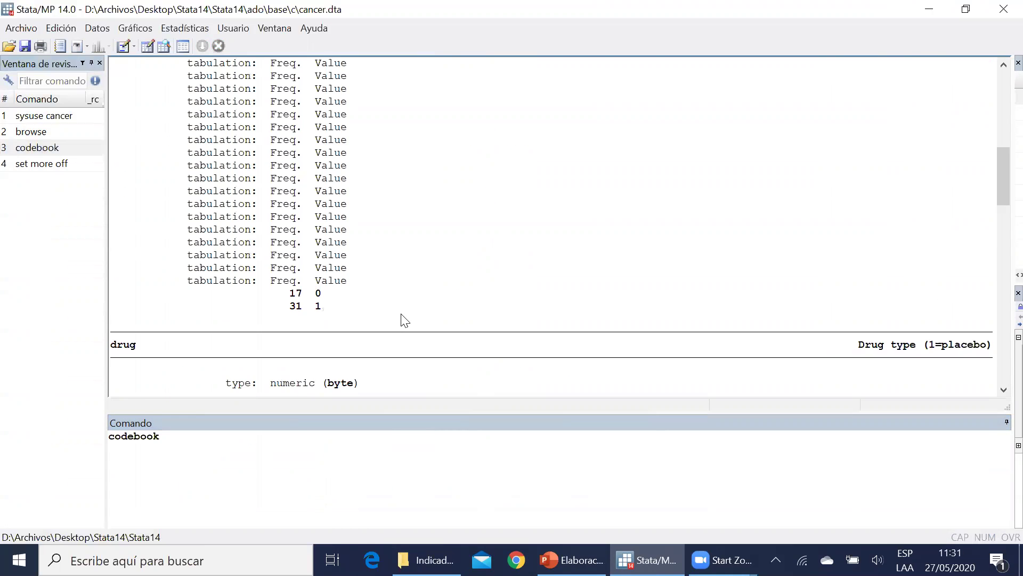
scroll(402, 318, "down", 6)
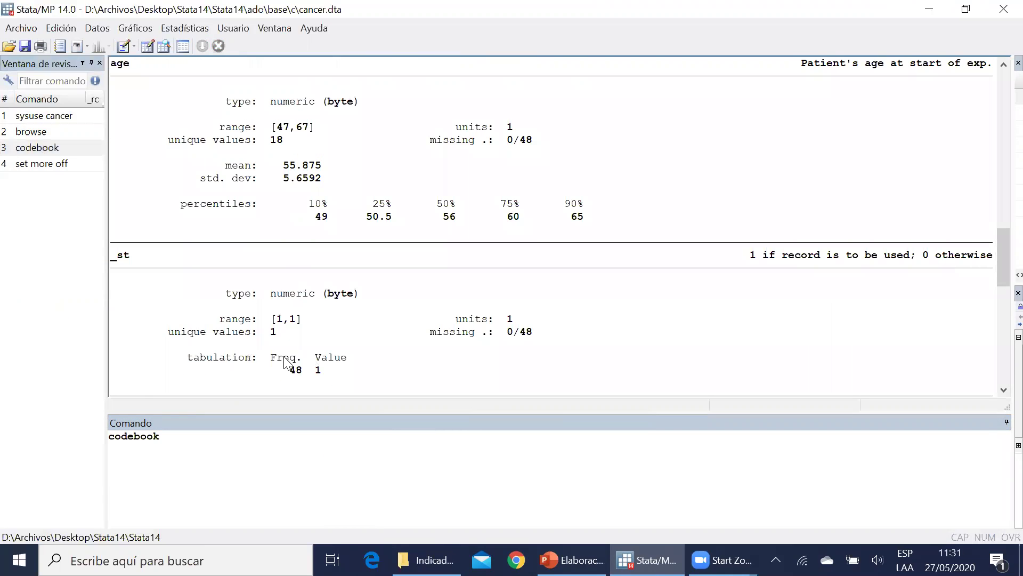
scroll(314, 363, "down", 15)
key("Return")
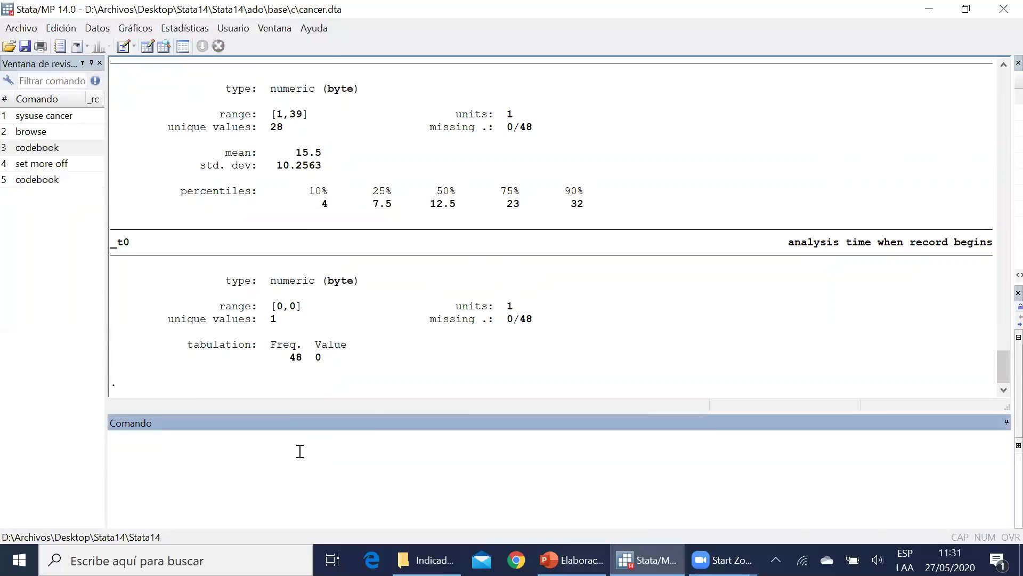
left_click_drag(303, 392, 305, 343)
scroll(306, 343, "up", 10)
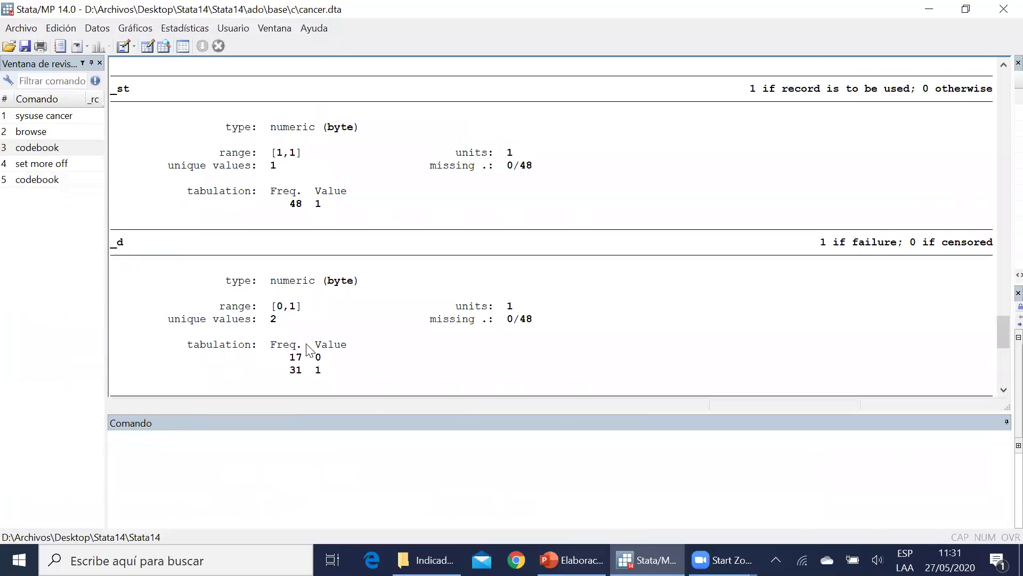
scroll(333, 268, "up", 15)
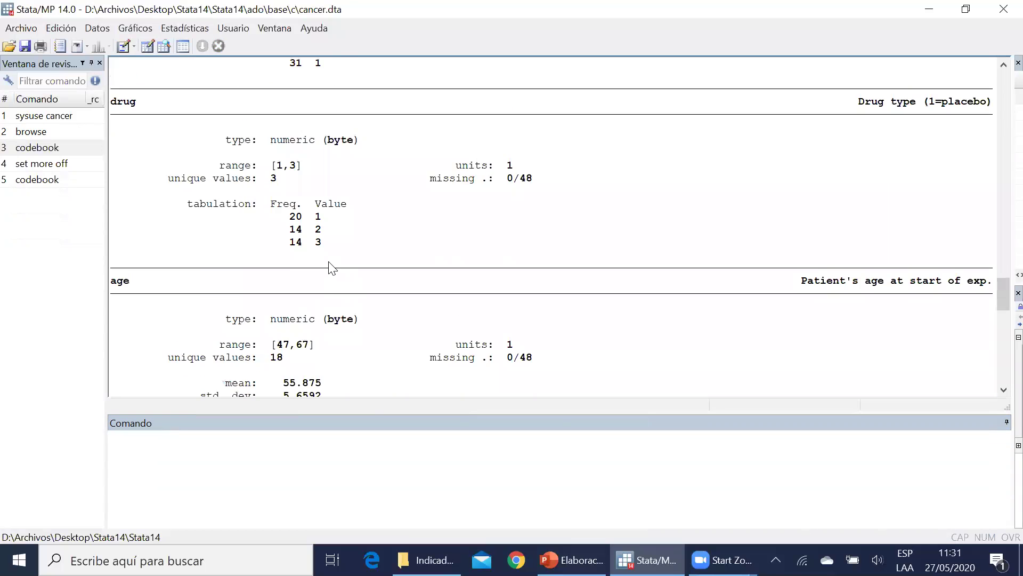
scroll(330, 268, "down", 20)
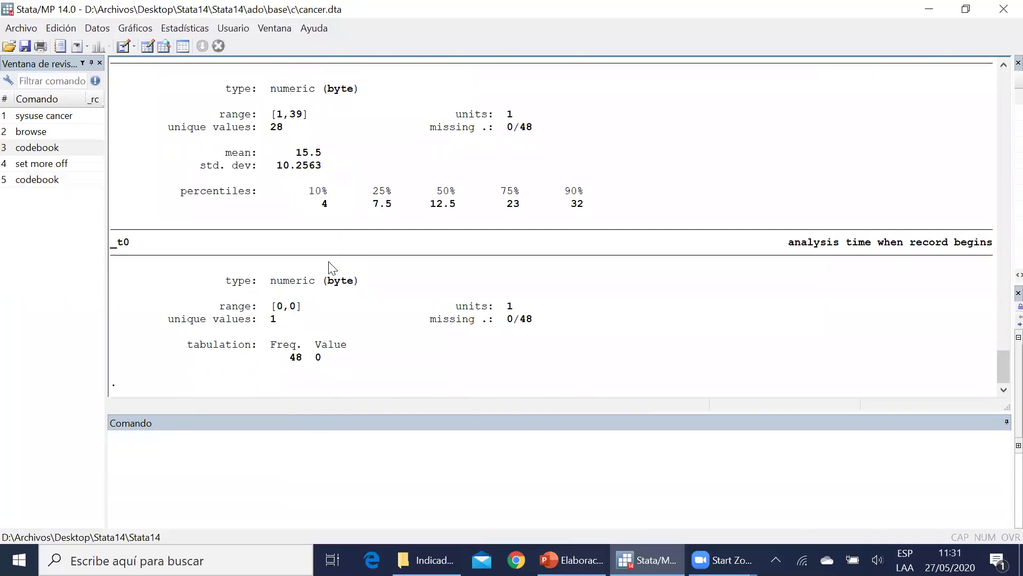
Produce a one-way frequency table of the drug variable with tabulate drug.
left_click(320, 443)
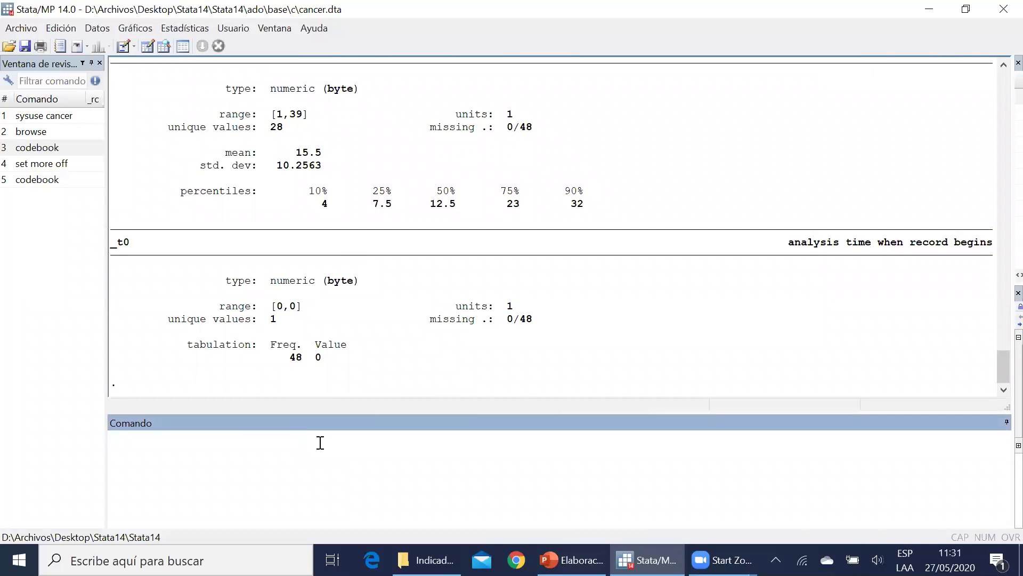
type("tab")
key("BackSpace")
type("ulate drug")
key("Return")
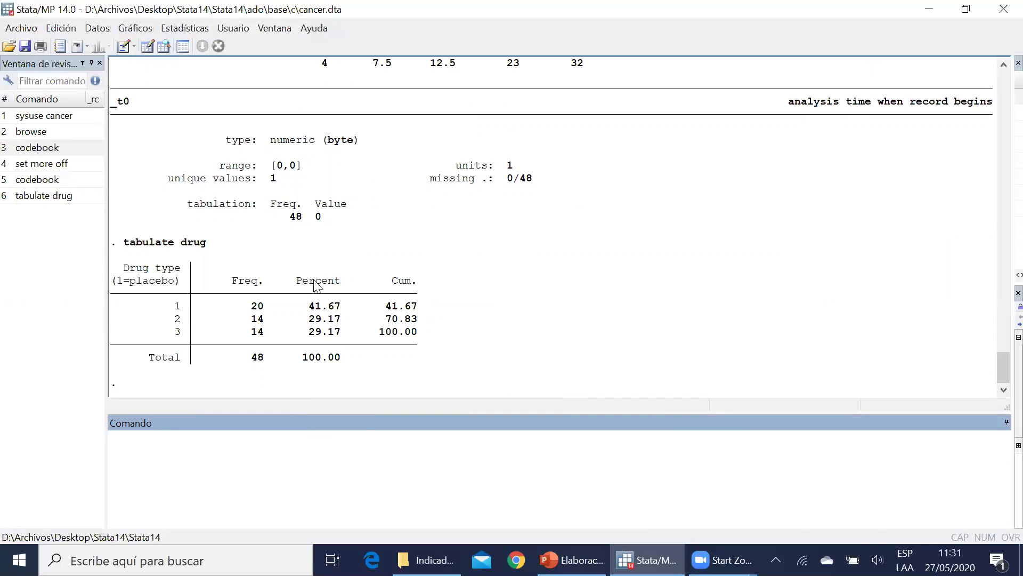
Reuse the drug frequency command, shorten tabulate to tabu, and run tabu drug.
left_click(32, 197)
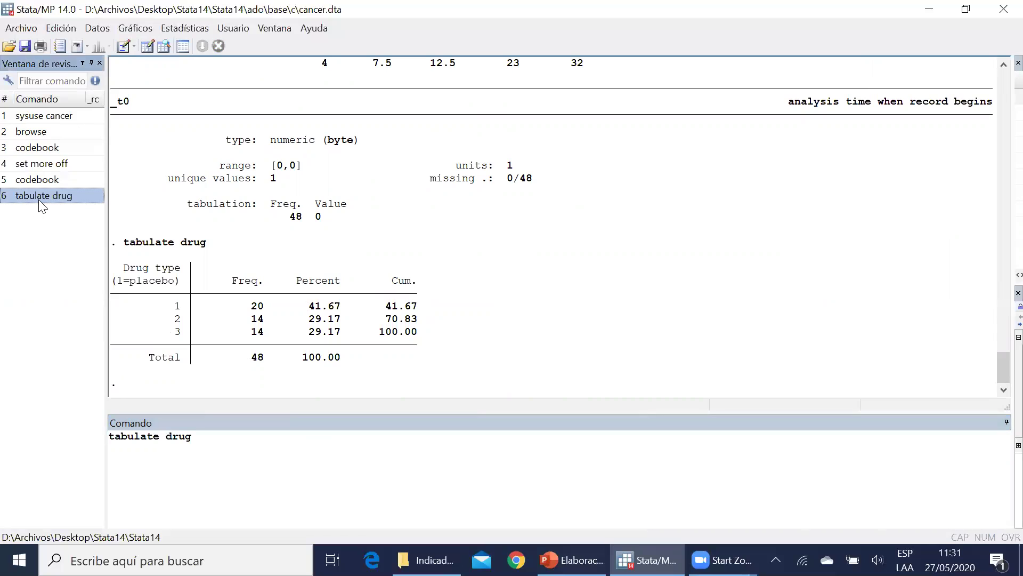
left_click(165, 441)
key("BackSpace")
key("BackSpace")
key("BackSpace")
key("BackSpace")
key("BackSpace")
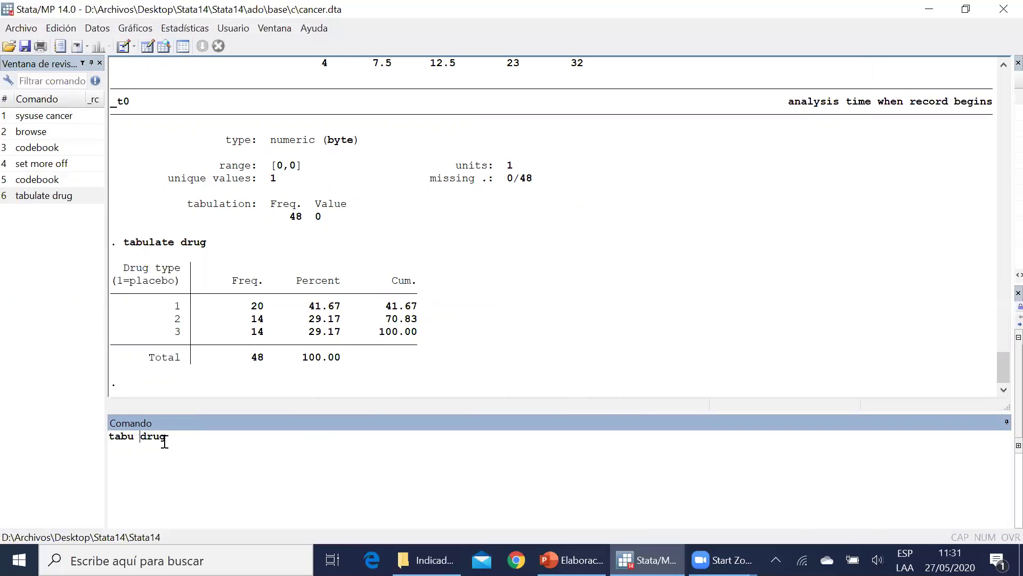
key("Return")
Reuse the tabu drug command, shorten it to tab drug, and run it.
left_click(62, 217)
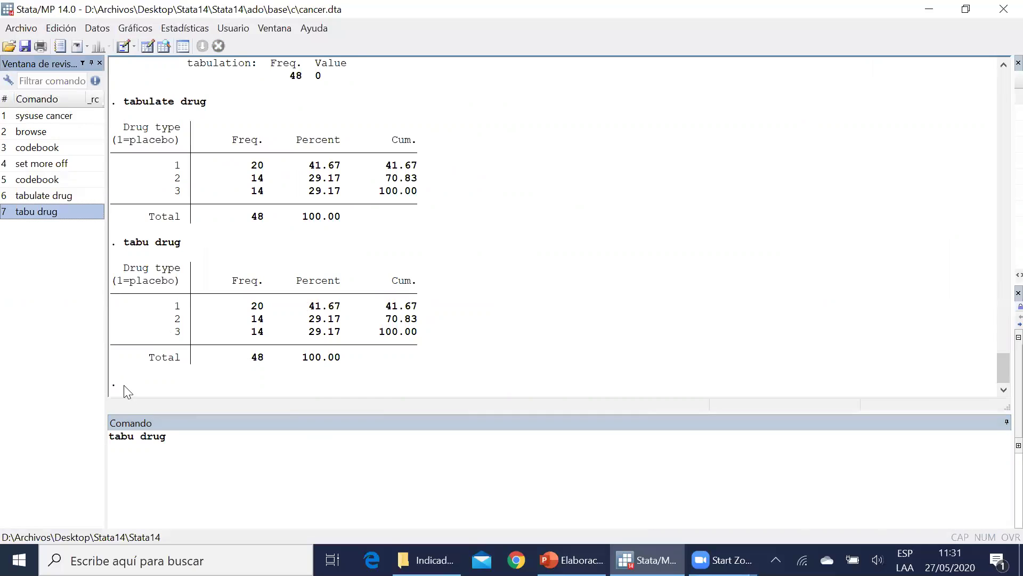
left_click(131, 434)
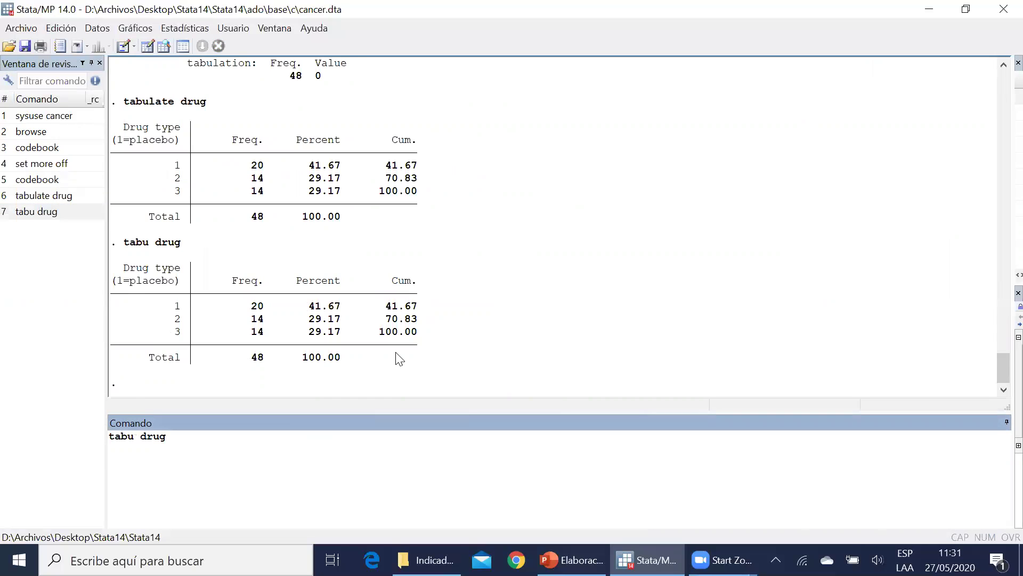
key("BackSpace")
key("Return")
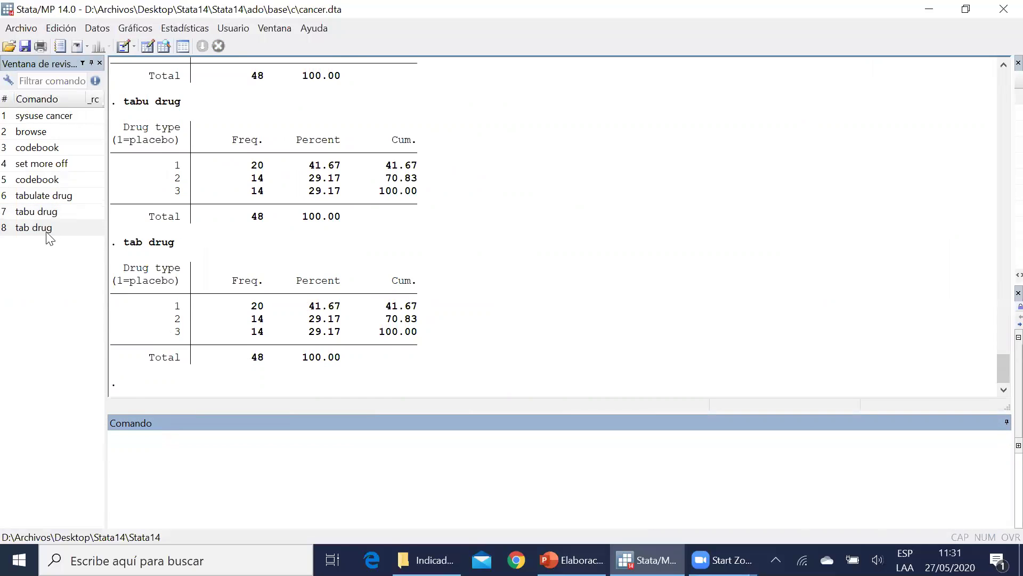
Reuse the tab drug command, shorten it to ta drug, and run it.
left_click(47, 231)
left_click(124, 437)
key("BackSpace")
key("Return")
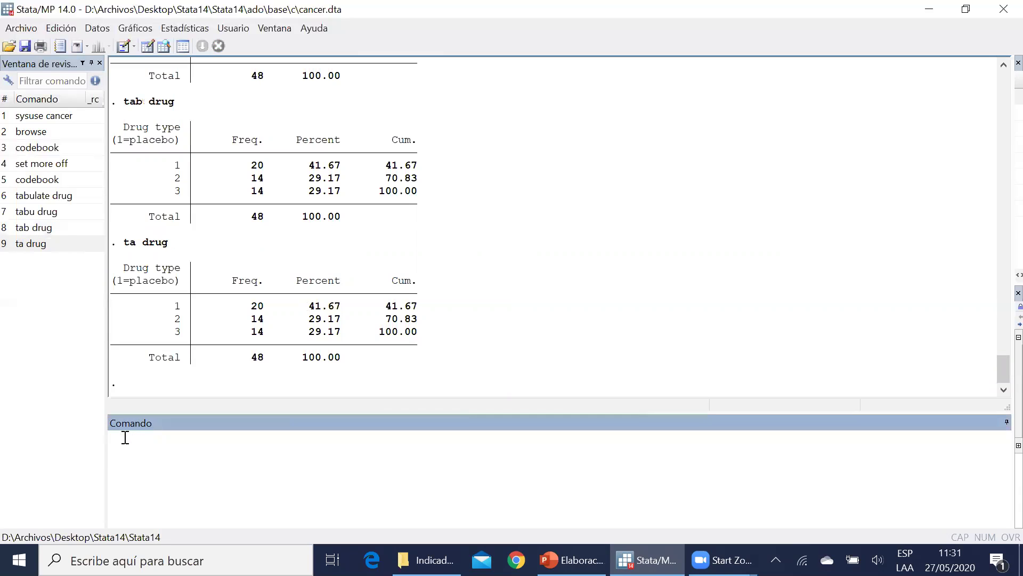
Cross-tabulate drug type against patient death by extending the last command to ta drug died.
left_click(48, 243)
left_click(289, 488)
type("die")
type("d")
key("Return")
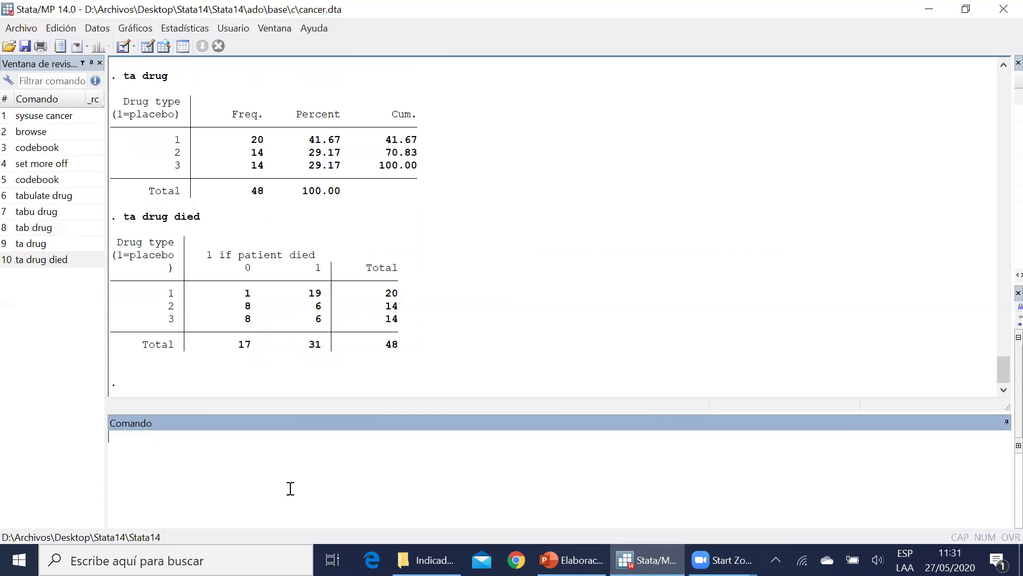
Rerun the drug by died cross-tabulation with column percentages using ta drug died, col.
left_click(56, 261)
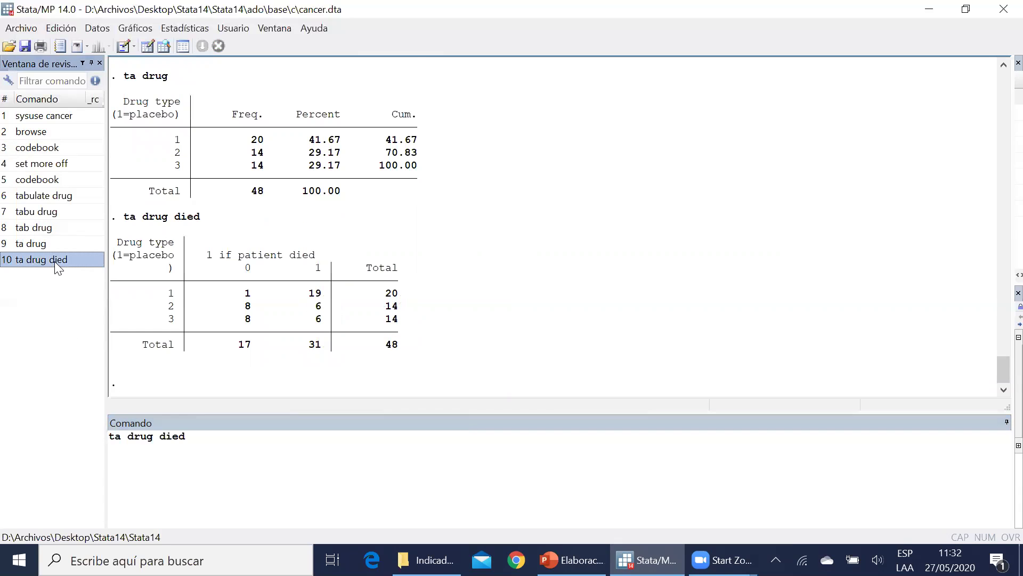
left_click(275, 504)
type(", col")
key("Return")
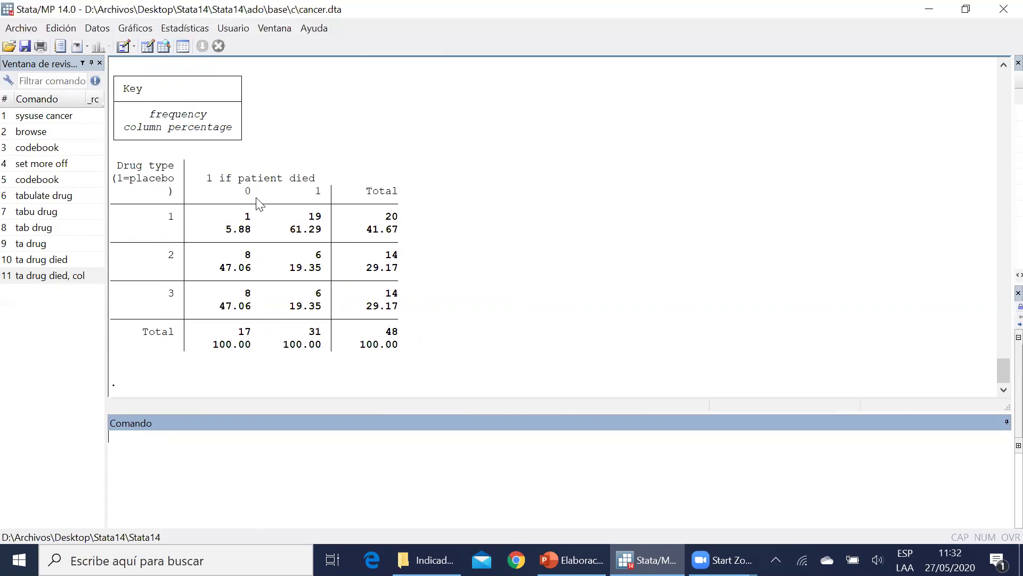
Reuse the ta drug died, col command, add the nokey option, and run it.
left_click(51, 278)
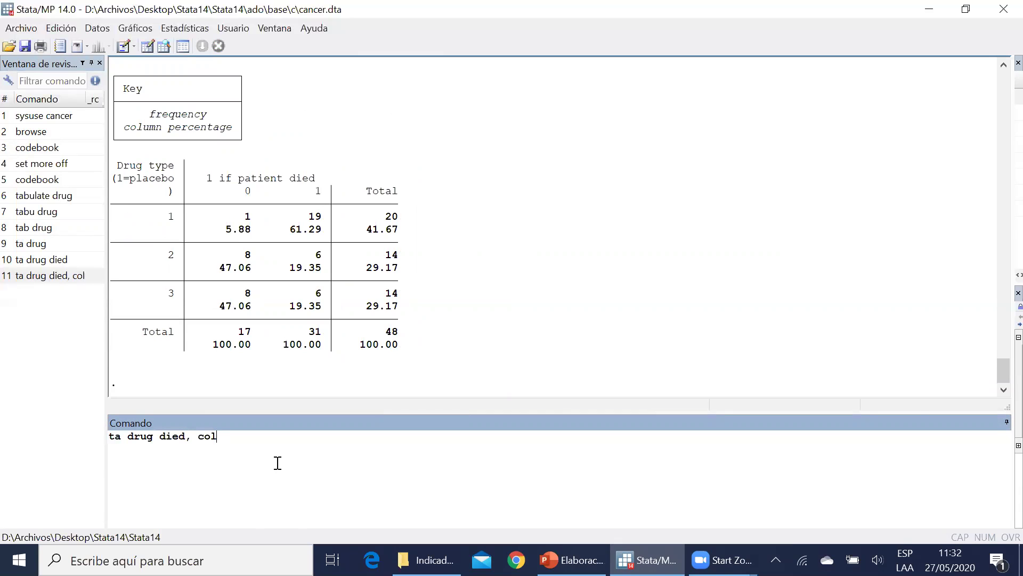
scroll(354, 244, "up", 2)
scroll(351, 242, "down", 1)
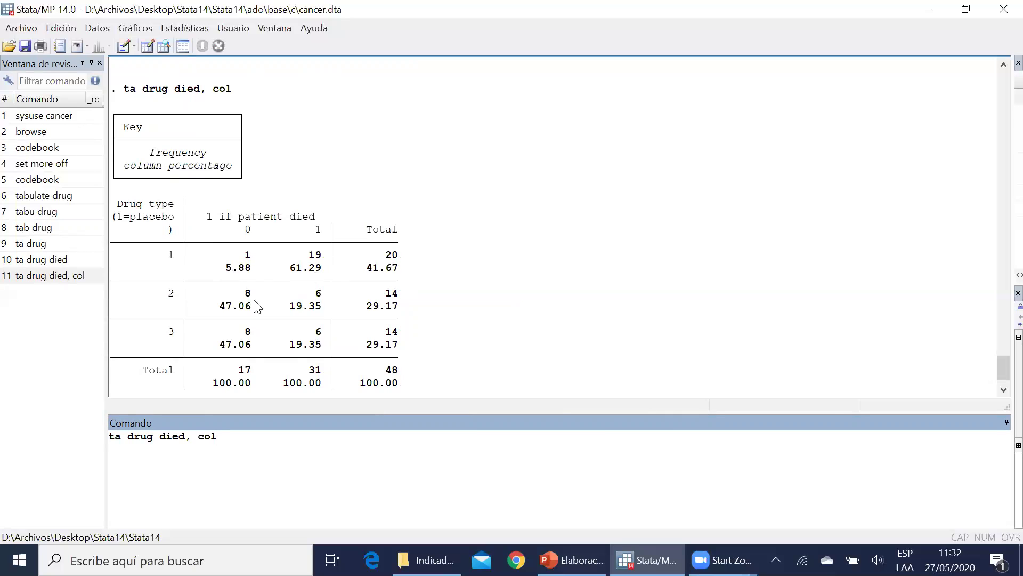
scroll(252, 273, "down", 3)
scroll(226, 301, "up", 2)
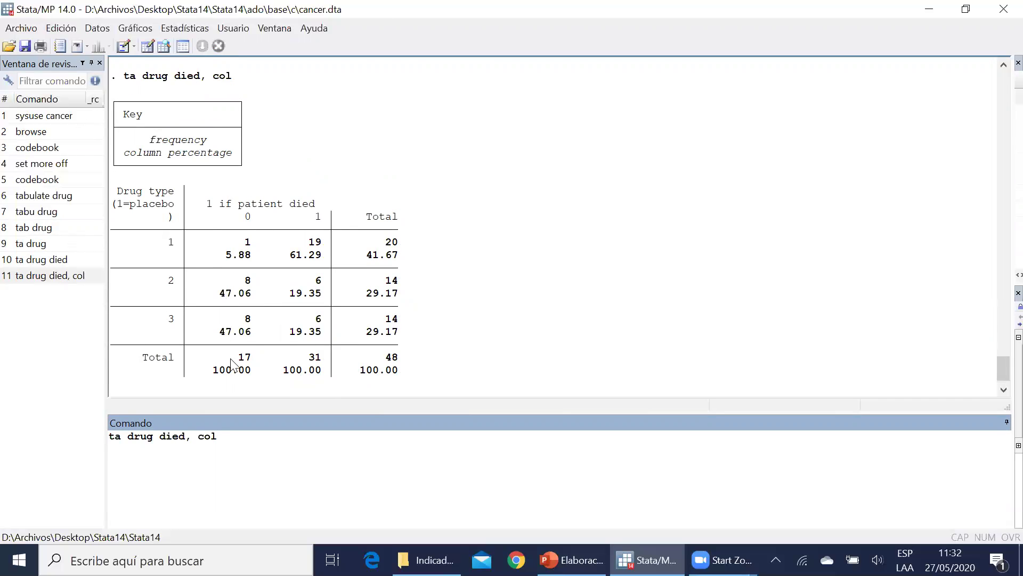
left_click(91, 279)
left_click(310, 435)
type("nokey")
key("Return")
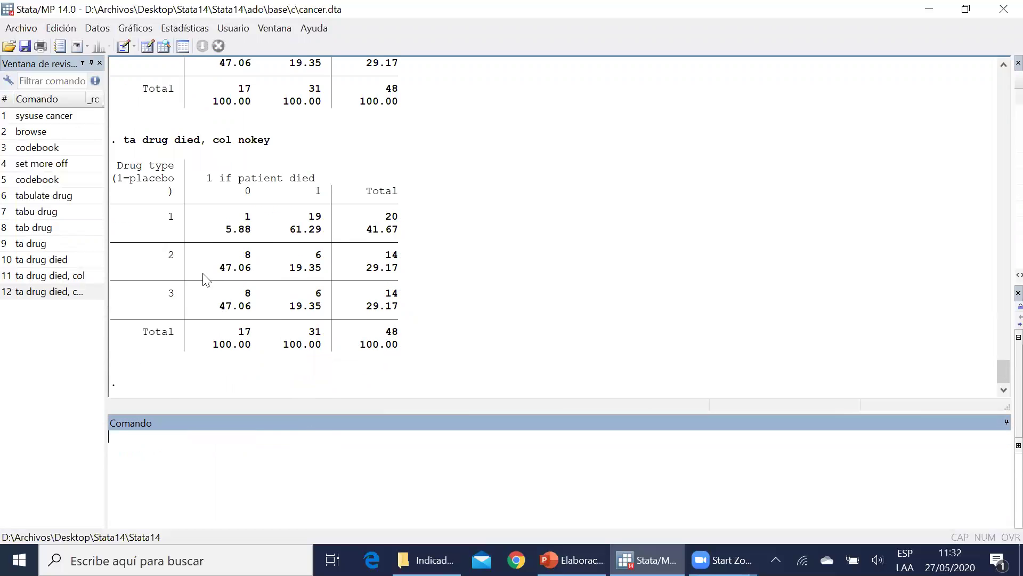
Rerun the drug by died cross-tabulation with row percentages, changing the previous command to ta drug died, row.
scroll(205, 240, "up", 3)
scroll(205, 239, "up", 2)
scroll(157, 151, "down", 7)
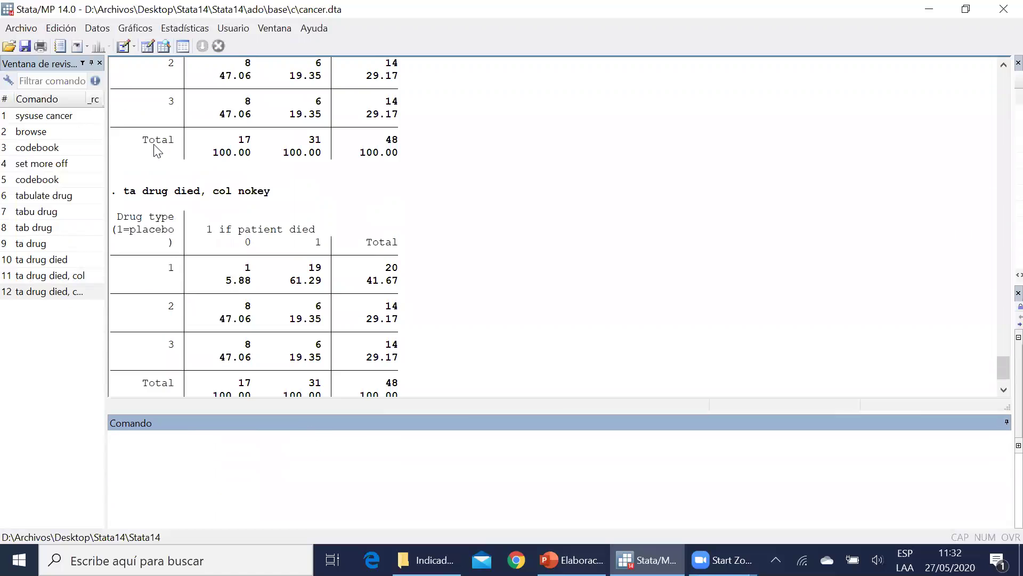
left_click(72, 291)
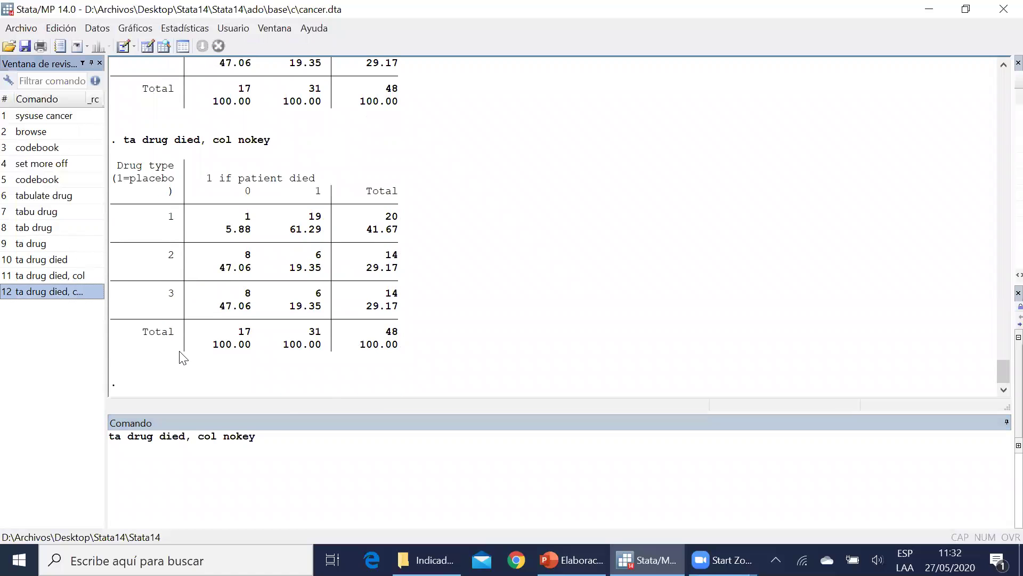
left_click(282, 436)
key("BackSpace")
key("BackSpace")
key("BackSpace")
key("BackSpace")
key("BackSpace")
key("BackSpace")
key("BackSpace")
key("BackSpace")
key("BackSpace")
type("ro")
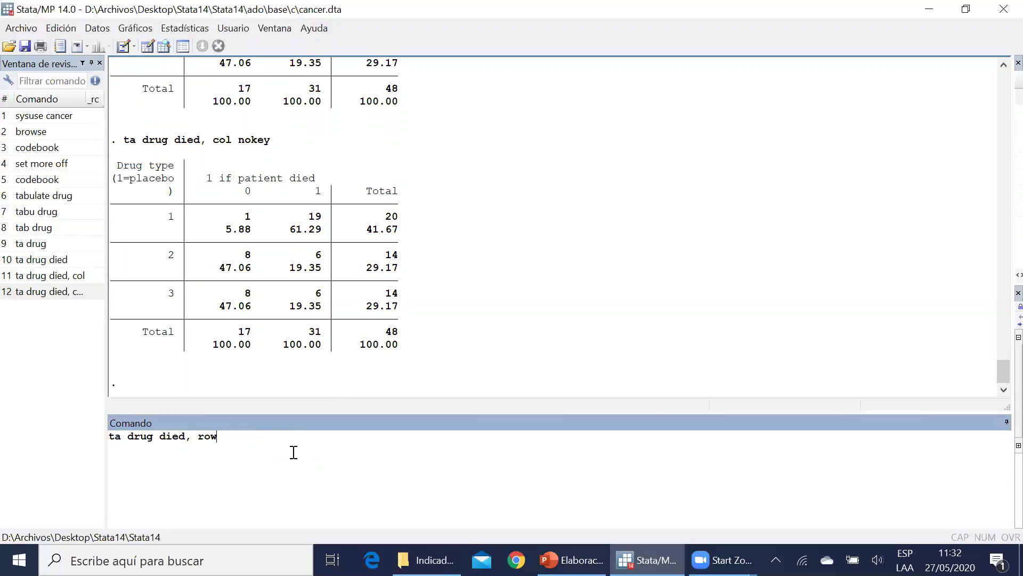
type("w")
key("Return")
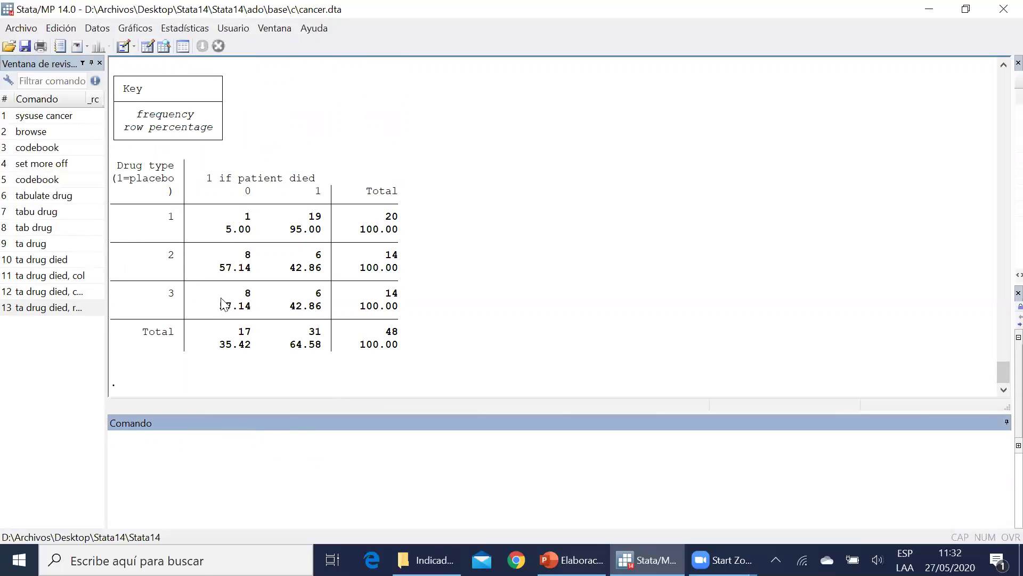
Switch to the PowerPoint presentation and go to the "Gráfico de barras" slide showing the catplot drug command.
left_click(38, 308)
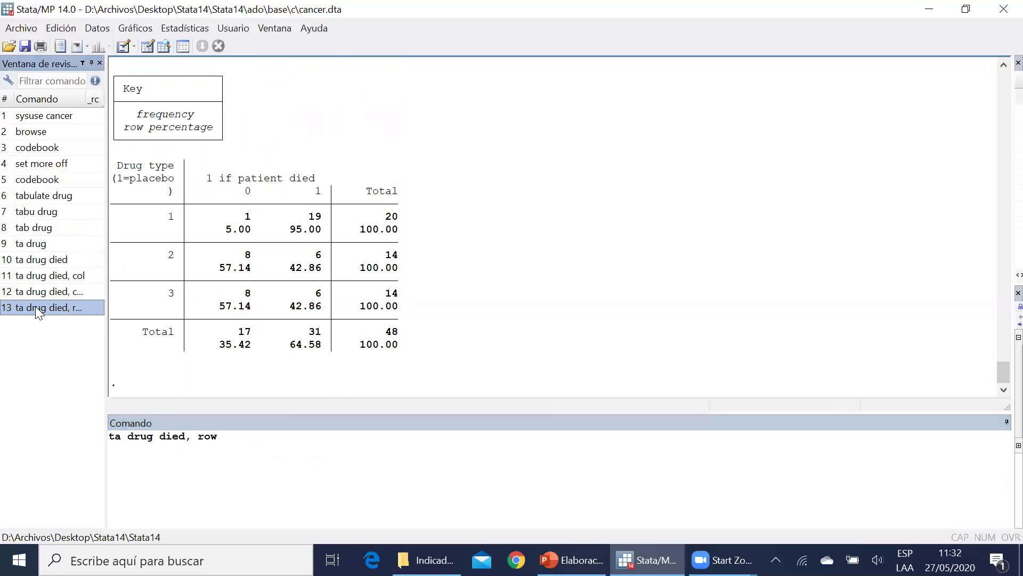
left_click(398, 486)
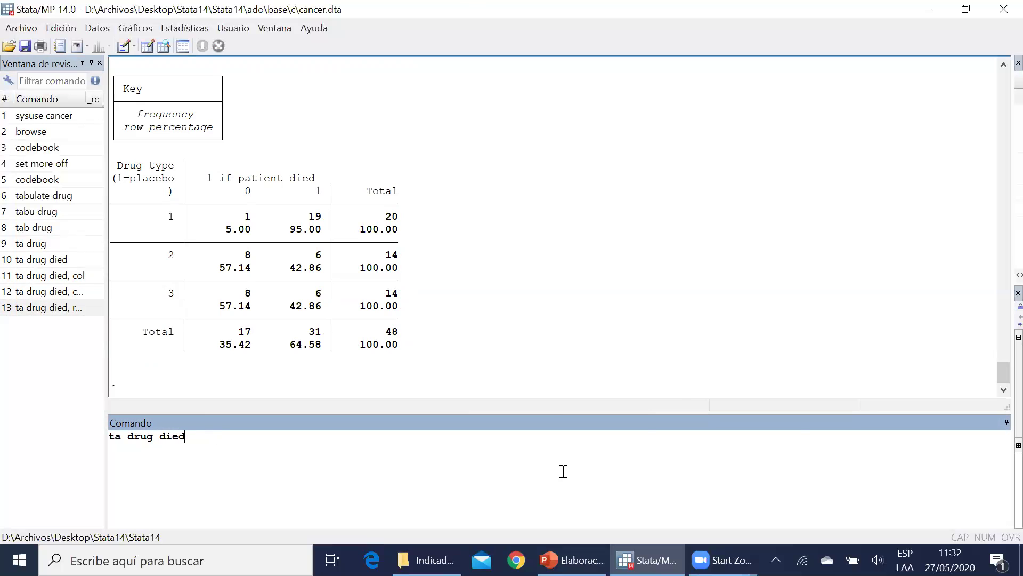
left_click(571, 559)
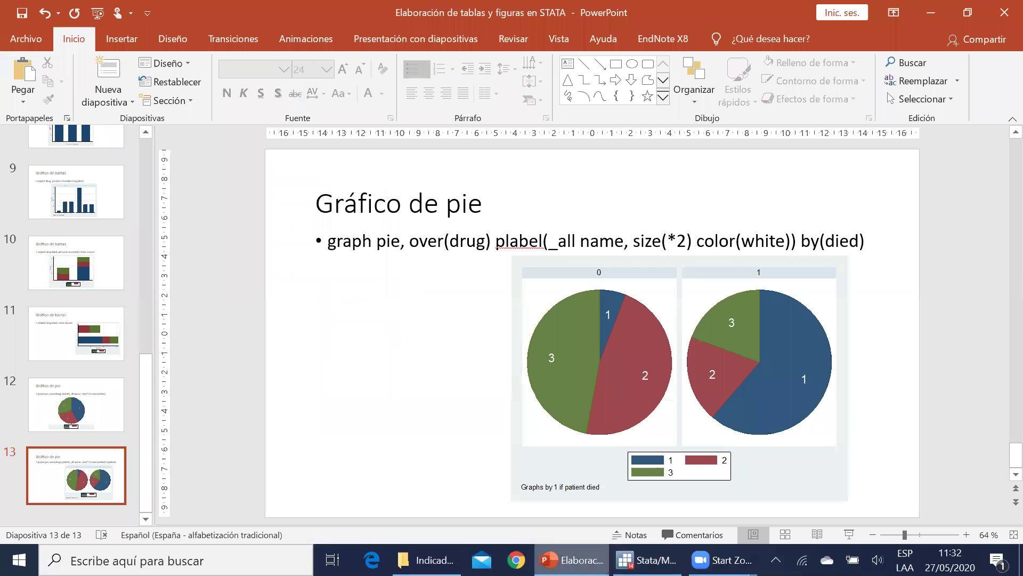
left_click(113, 288)
key("Up")
key("Up")
key("Up")
key("Up")
key("Up")
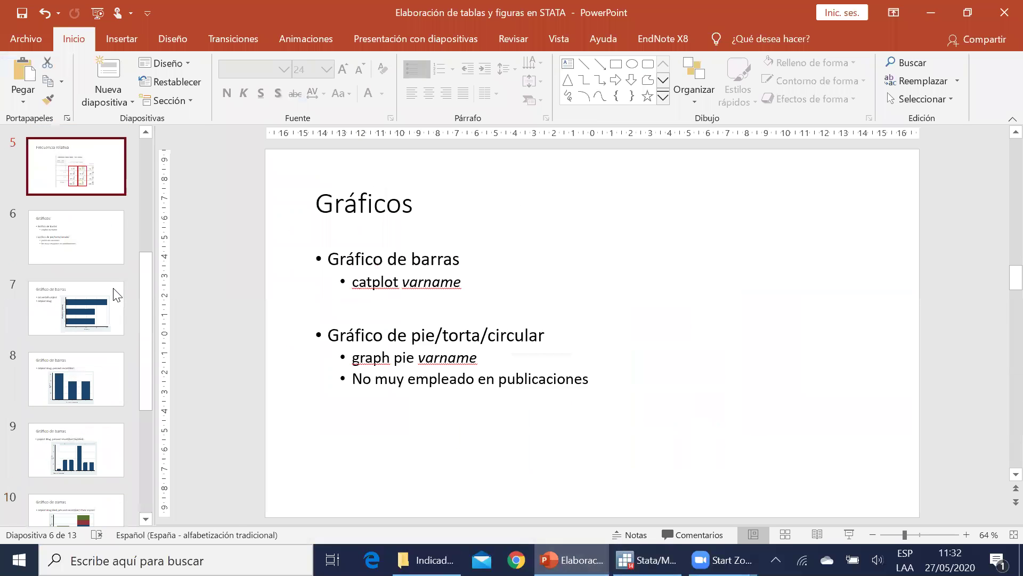
key("Down")
key("Down")
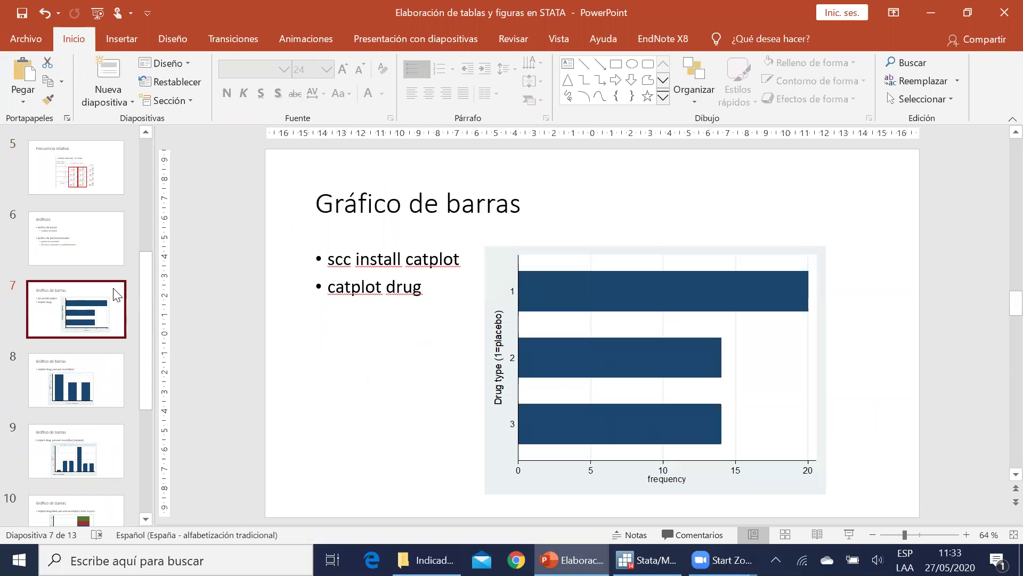
key("Down")
key("Up")
Return to Stata, run catplot drug to plot the drug type frequencies, and maximize the graph window.
left_click(647, 559)
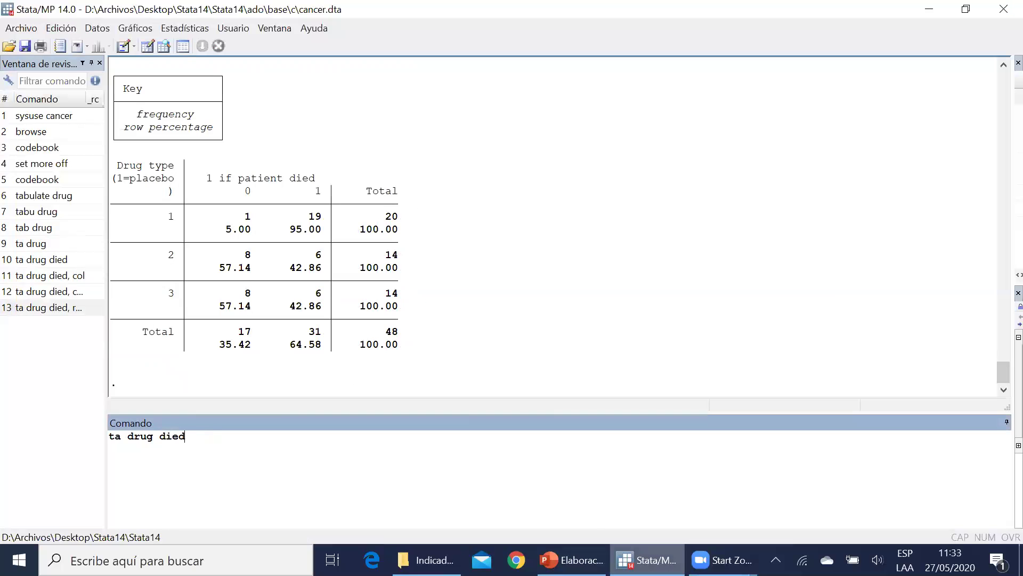
key("ctrl+shift+Left")
key("ctrl+shift+Left")
key("ctrl+shift+Left")
type("catplot drug")
key("Return")
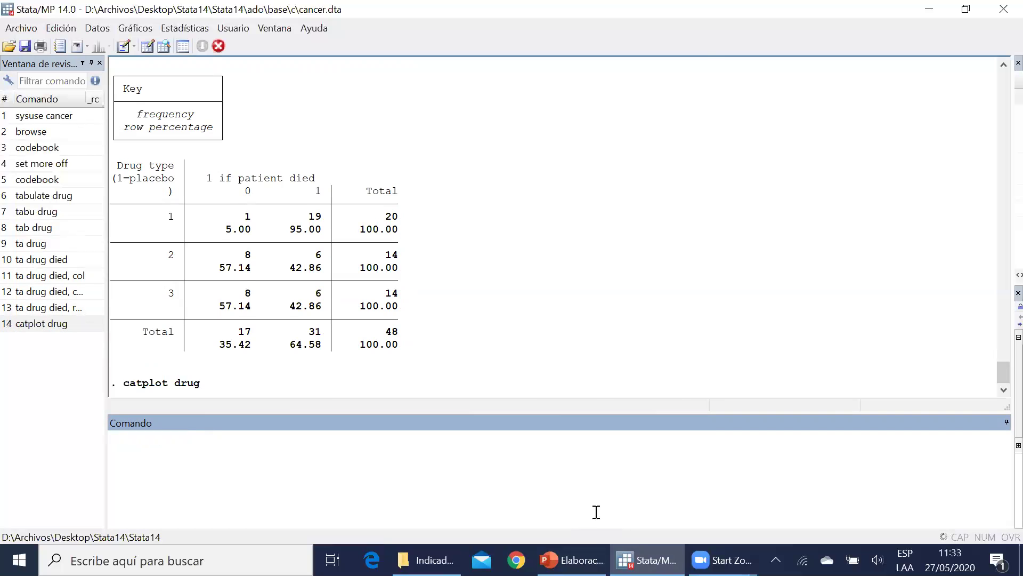
key("super+Up")
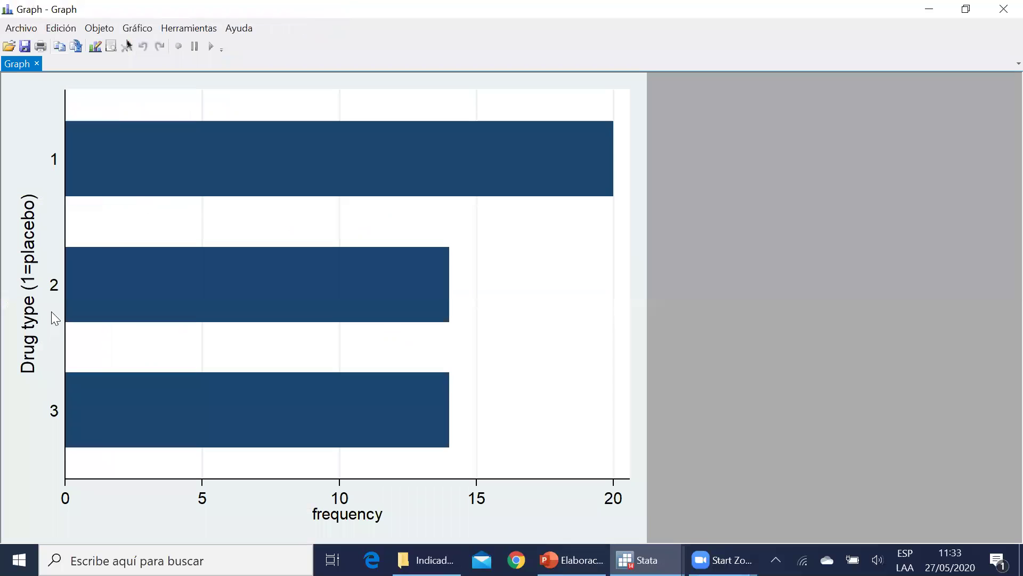
Start the Graph Editor and change the vertical axis title to "Tipo de droga empleada".
left_click(95, 46)
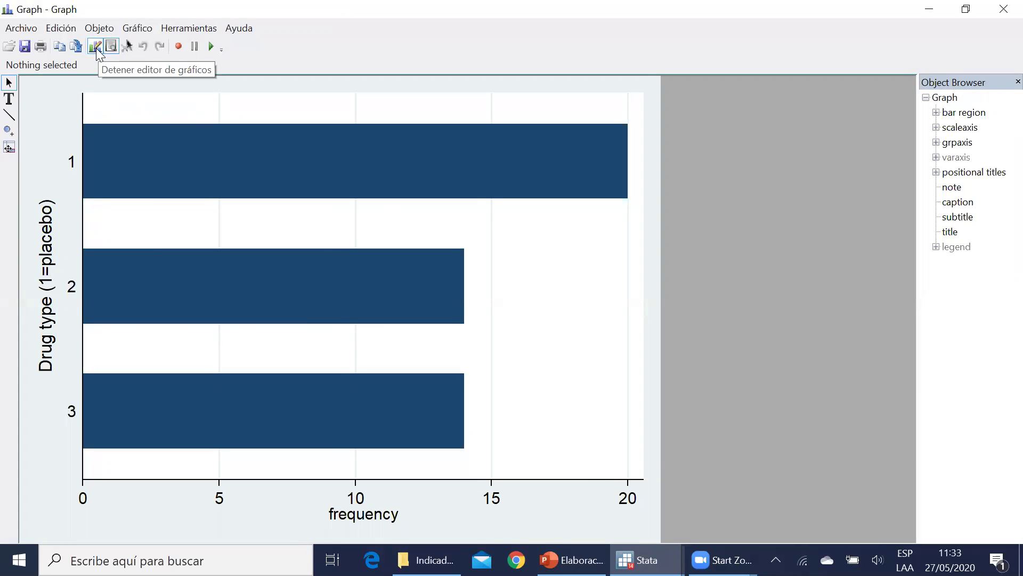
left_click(95, 47)
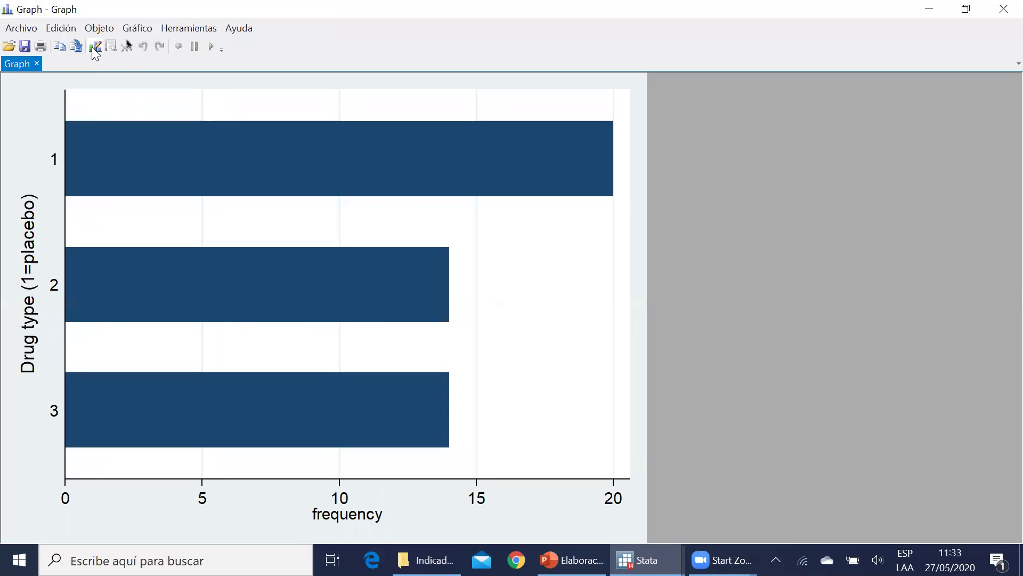
left_click(95, 47)
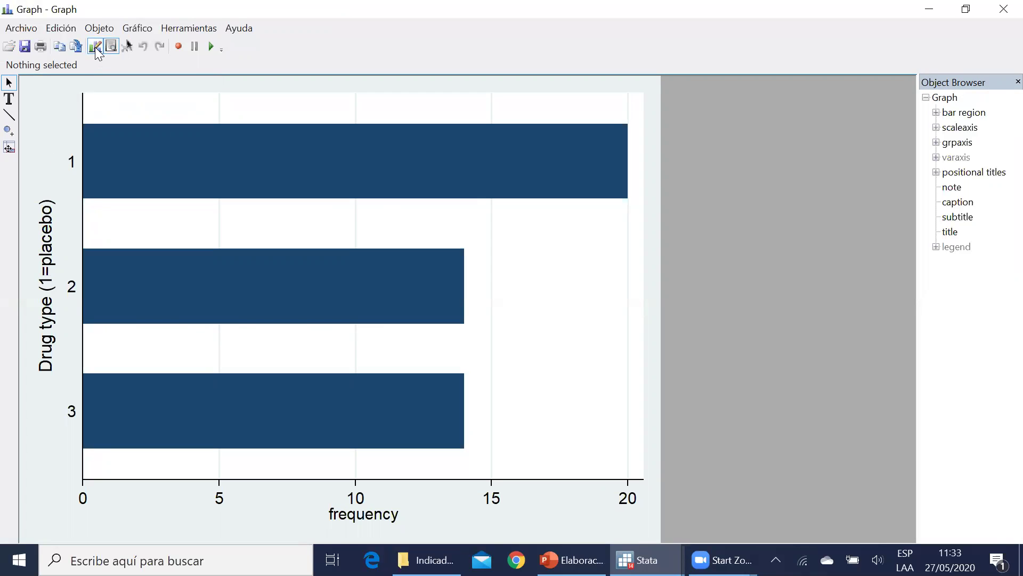
left_click(42, 261)
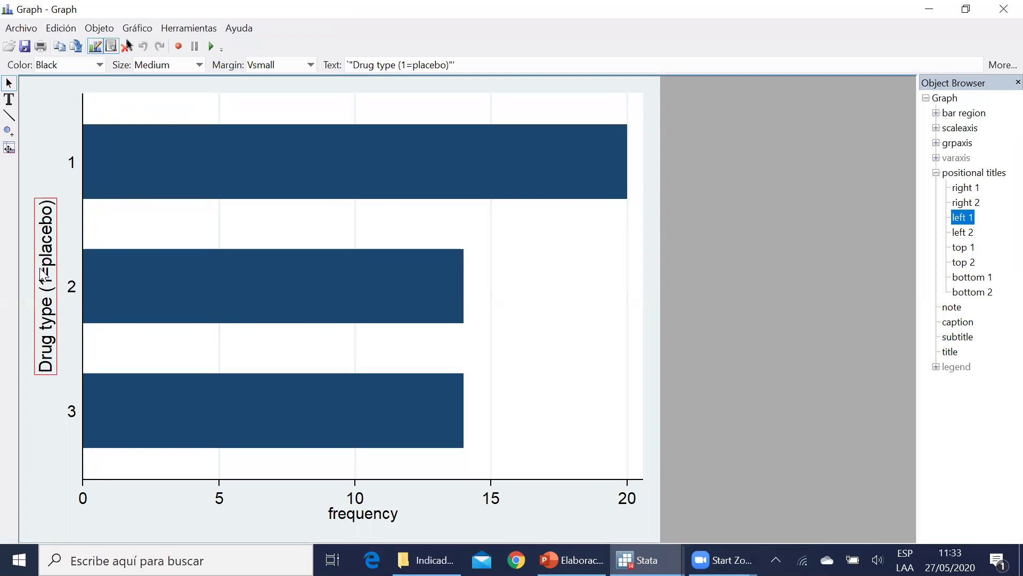
left_click(41, 266)
double_click(40, 267)
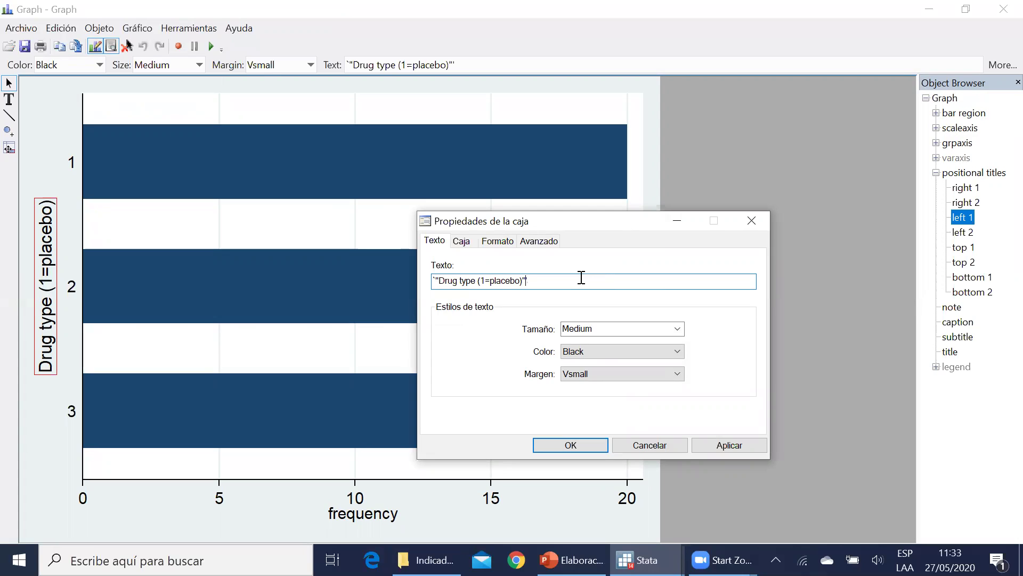
key("BackSpace")
key("BackSpace")
key("BackSpace")
key("BackSpace")
key("BackSpace")
key("BackSpace")
key("BackSpace")
key("BackSpace")
key("BackSpace")
key("BackSpace")
key("BackSpace")
key("BackSpace")
key("BackSpace")
key("BackSpace")
key("BackSpace")
key("BackSpace")
key("BackSpace")
key("BackSpace")
key("BackSpace")
key("BackSpace")
type("Tipo de droga empleada")
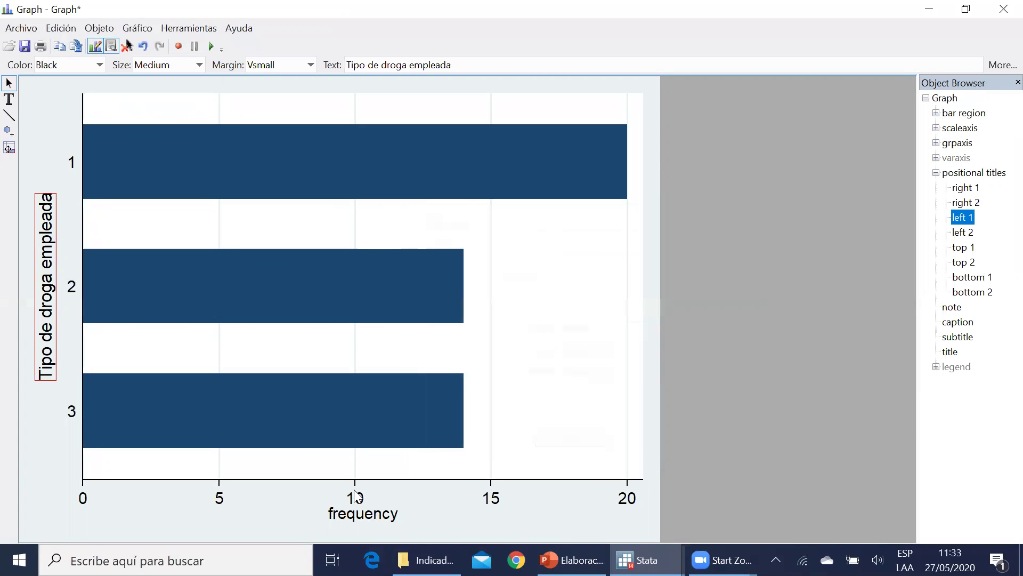
Review the file formats available for saving the graph, cancel the save, and close the graph without keeping its changes.
left_click(258, 168)
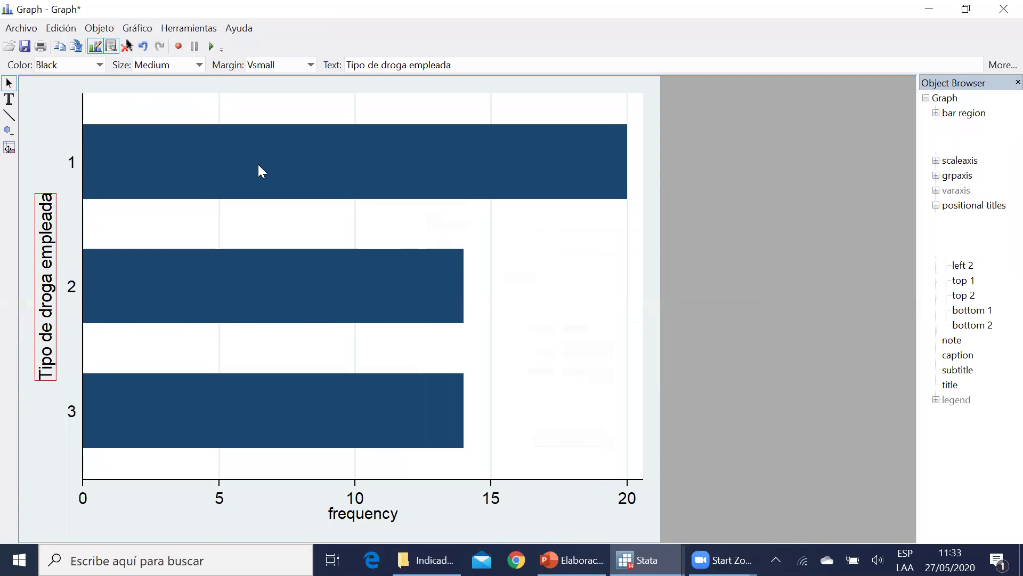
left_click(25, 49)
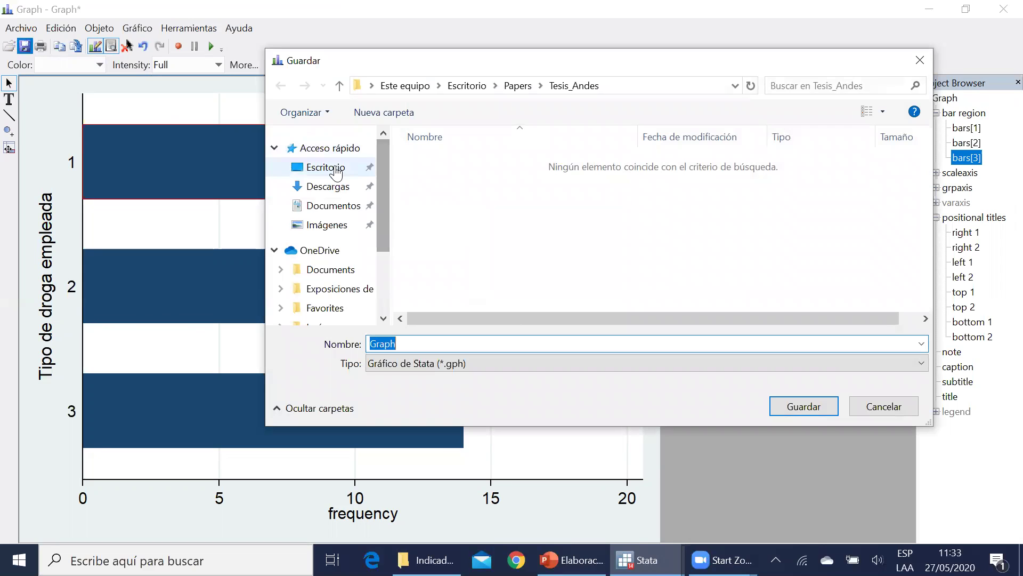
left_click(516, 361)
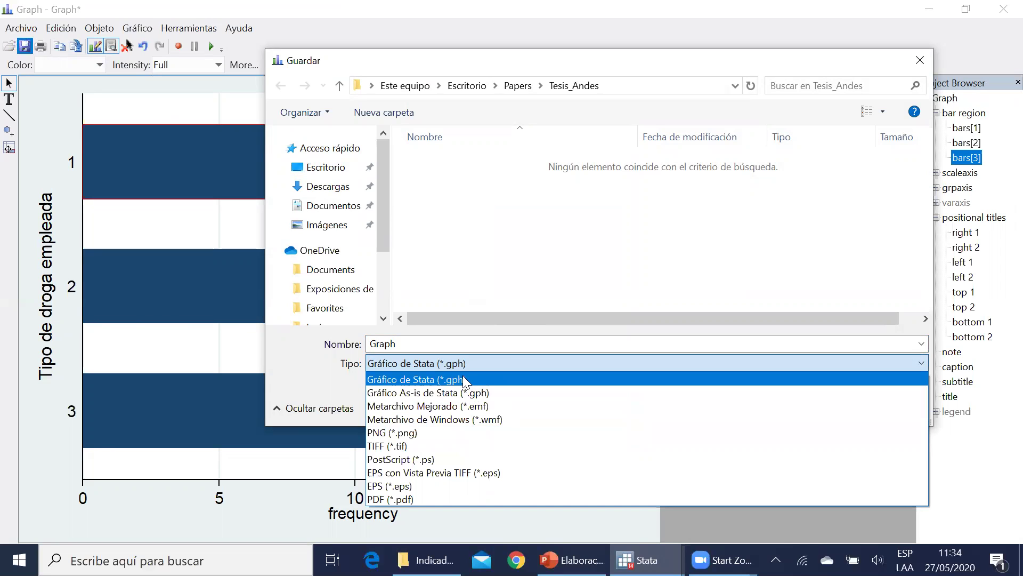
left_click(791, 363)
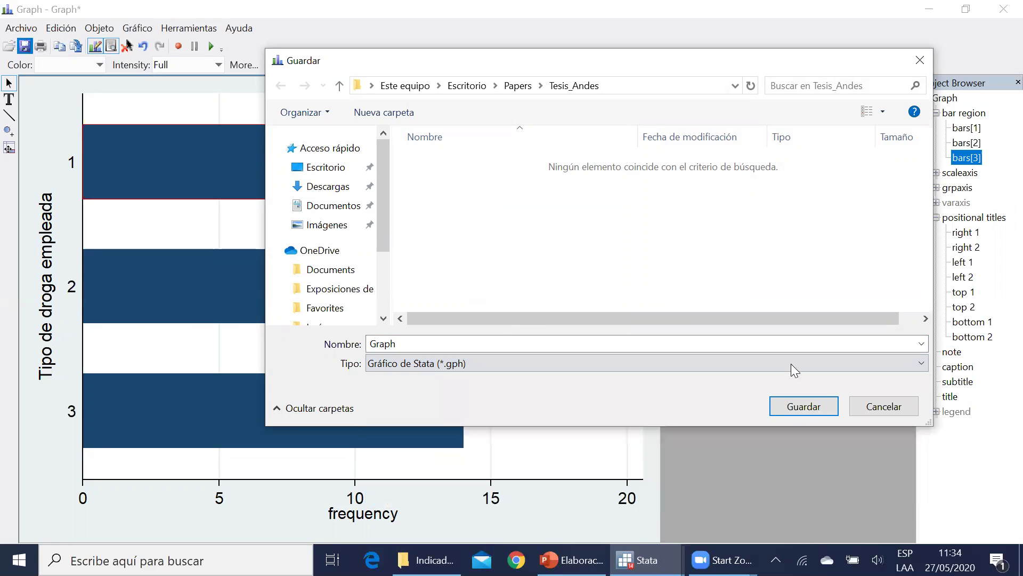
left_click(899, 408)
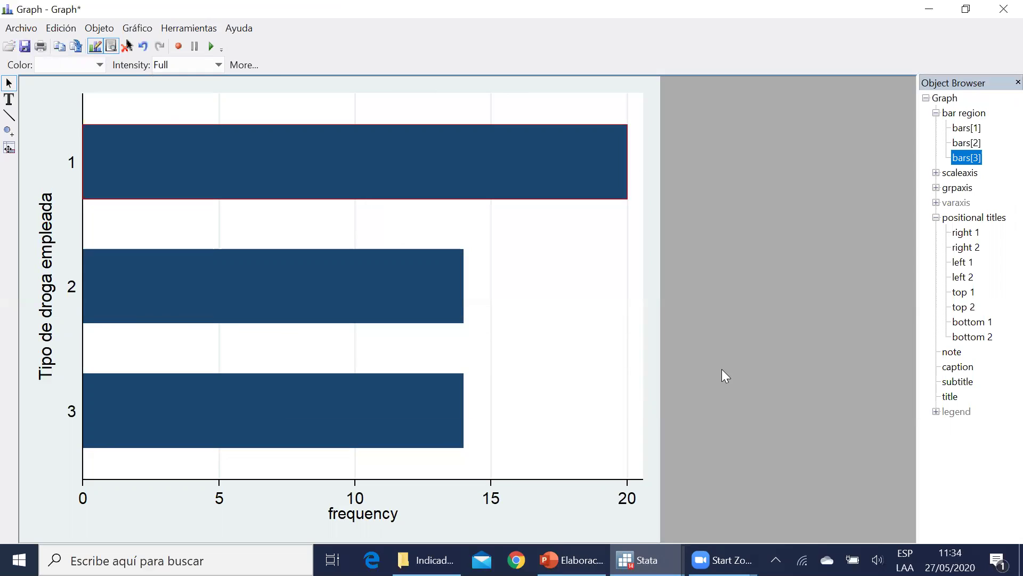
left_click(1002, 7)
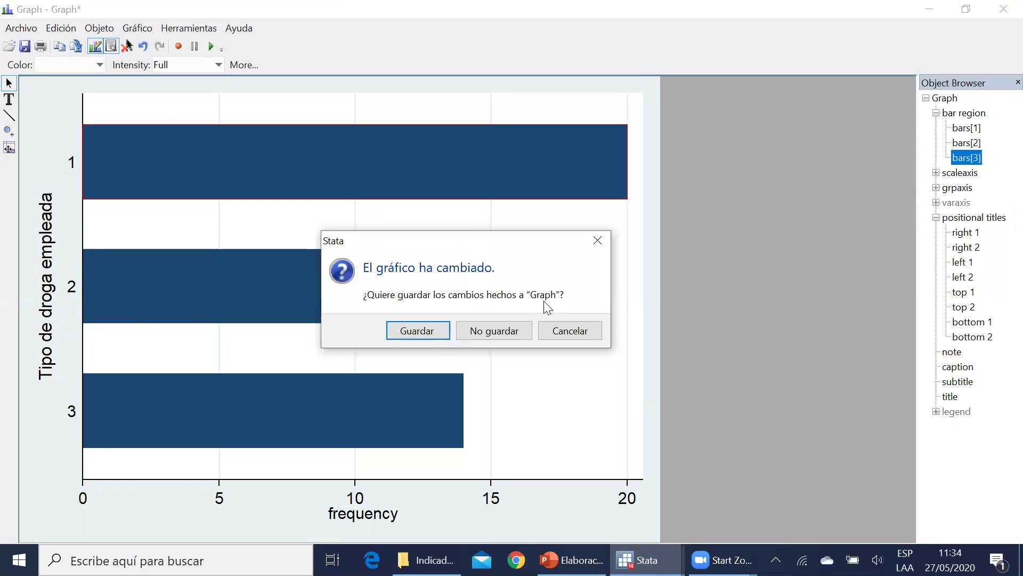
left_click(481, 334)
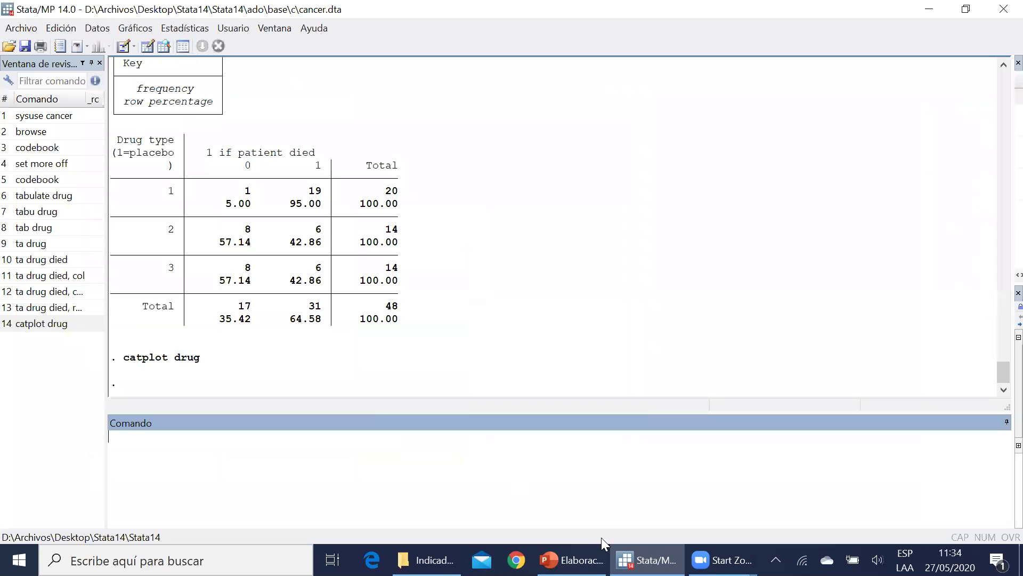
Switch to PowerPoint and copy the command catplot drug, percent recast(bar) from slide 8.
left_click(570, 560)
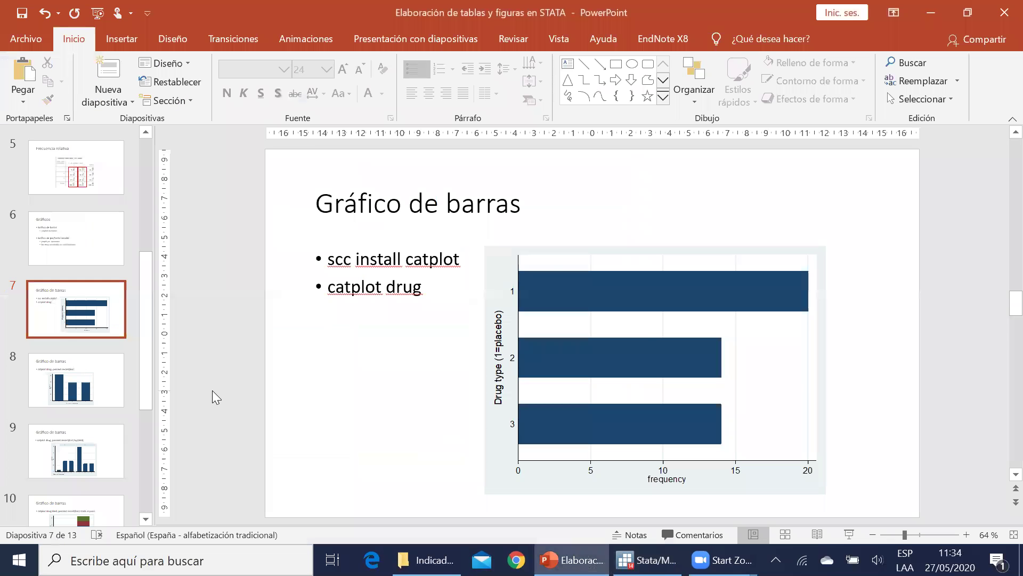
scroll(212, 392, "down", 1)
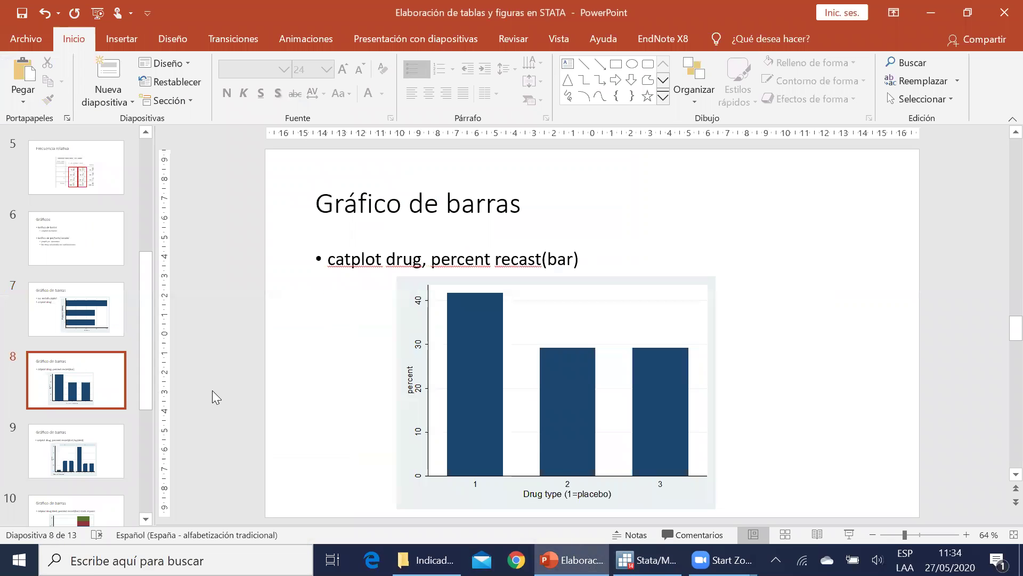
left_click(363, 264)
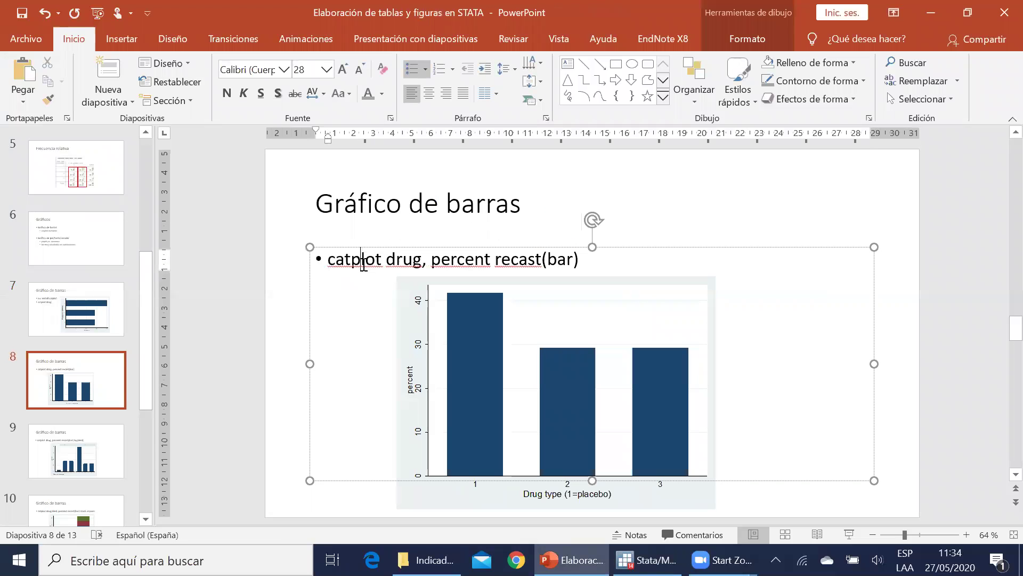
triple_click(608, 267)
key("ctrl+c")
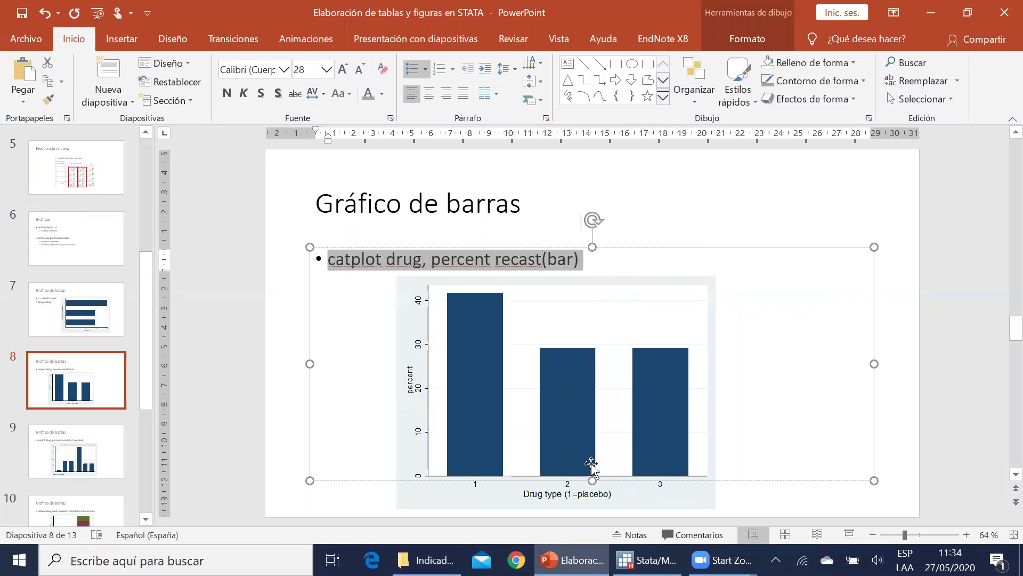
Return to Stata, paste the copied catplot drug, percent recast(bar) command, and run it.
left_click(646, 560)
key("ctrl+v")
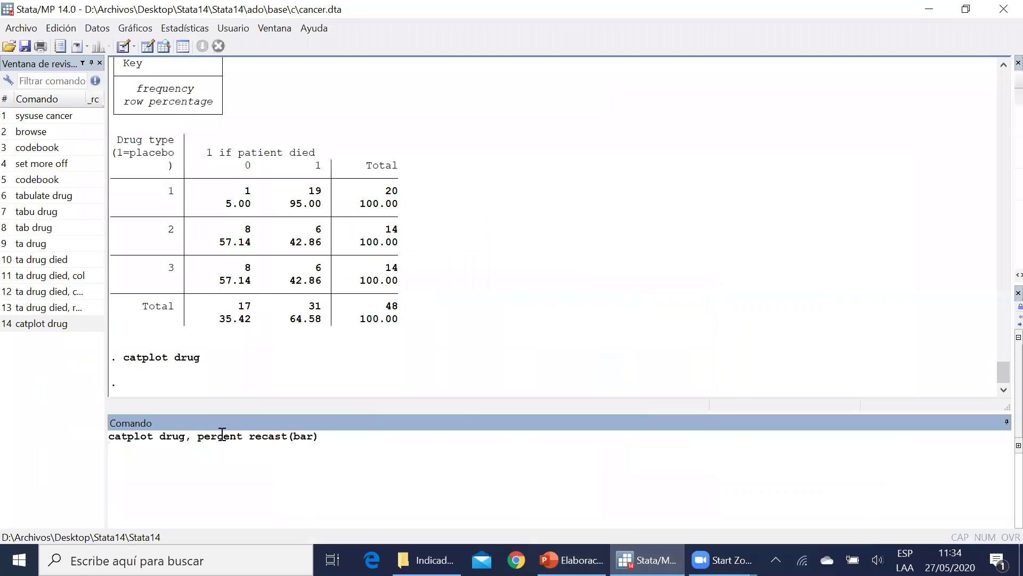
key("Return")
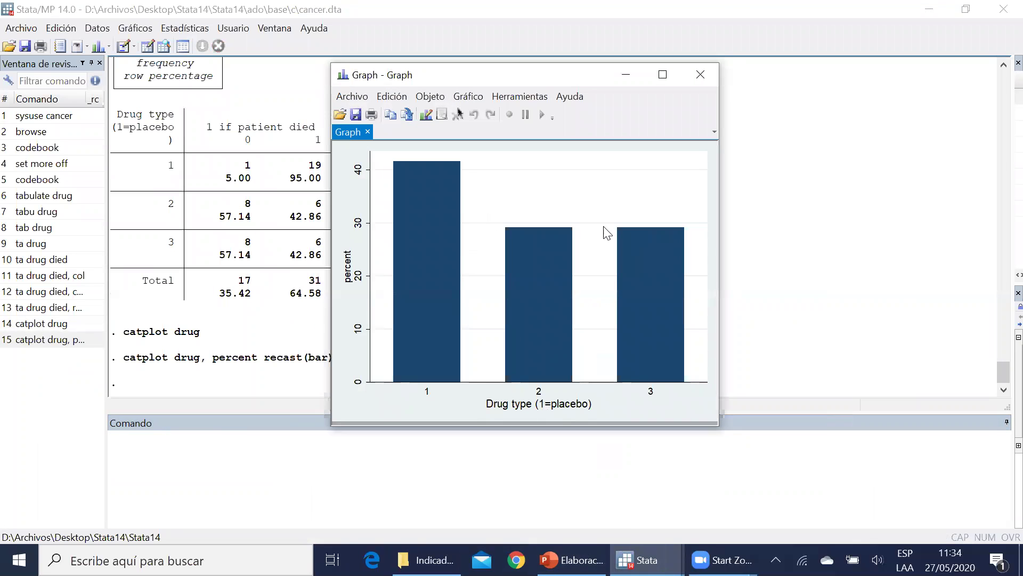
Close the drug graph and run catplot died, percent recast(bar) by adapting the previous command.
left_click(700, 74)
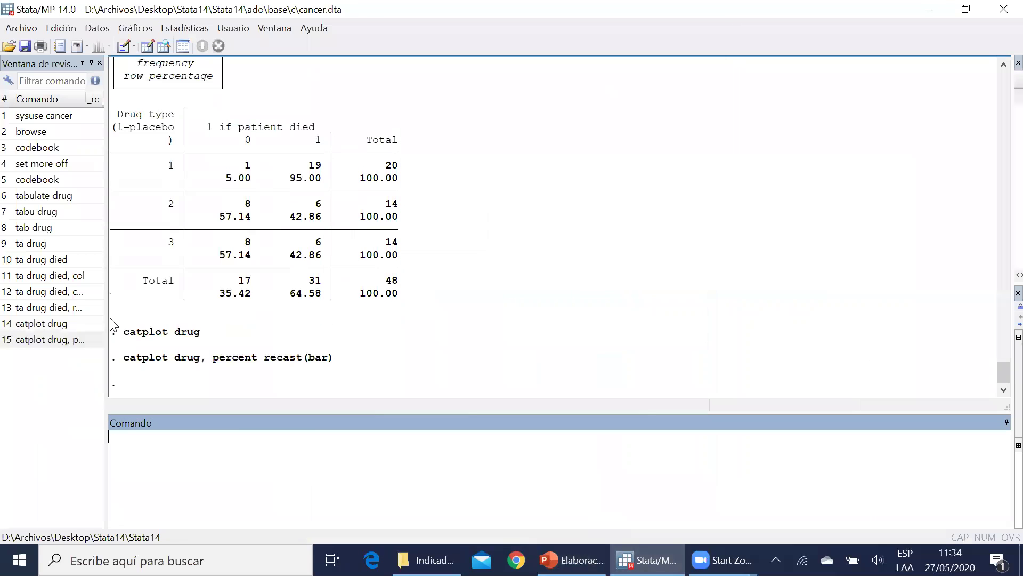
left_click(62, 341)
double_click(167, 436)
type("die")
type("d")
key("Return")
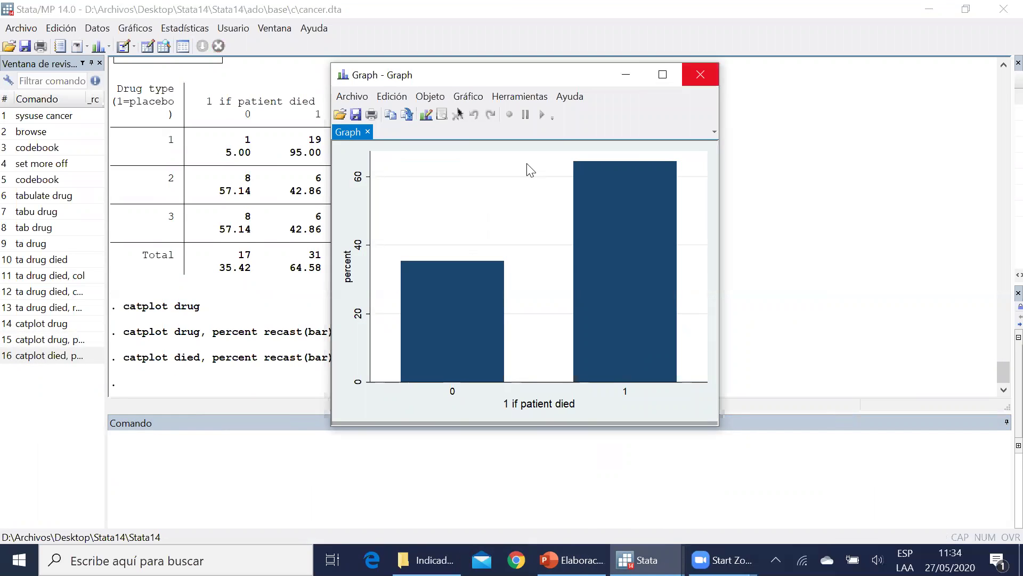
Recall the catplot died command, add by(drug) at the end, and run it.
left_click(53, 355)
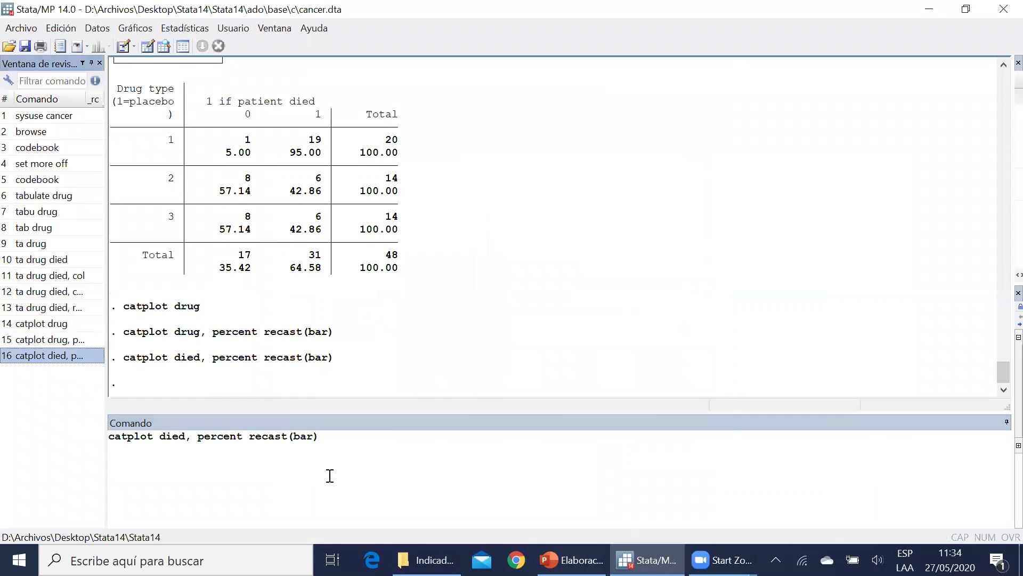
left_click(346, 433)
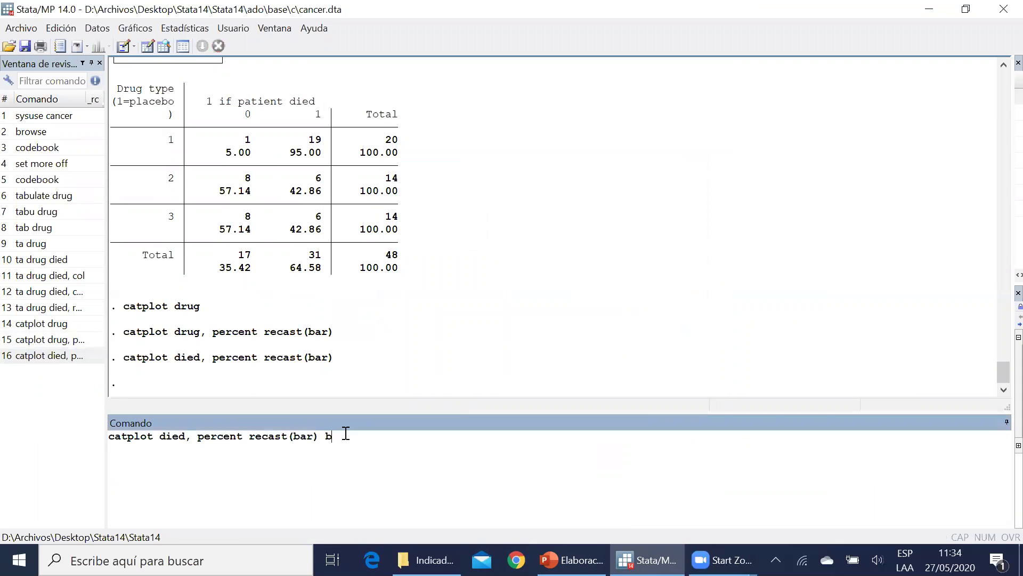
type("by(drug)")
key("Return")
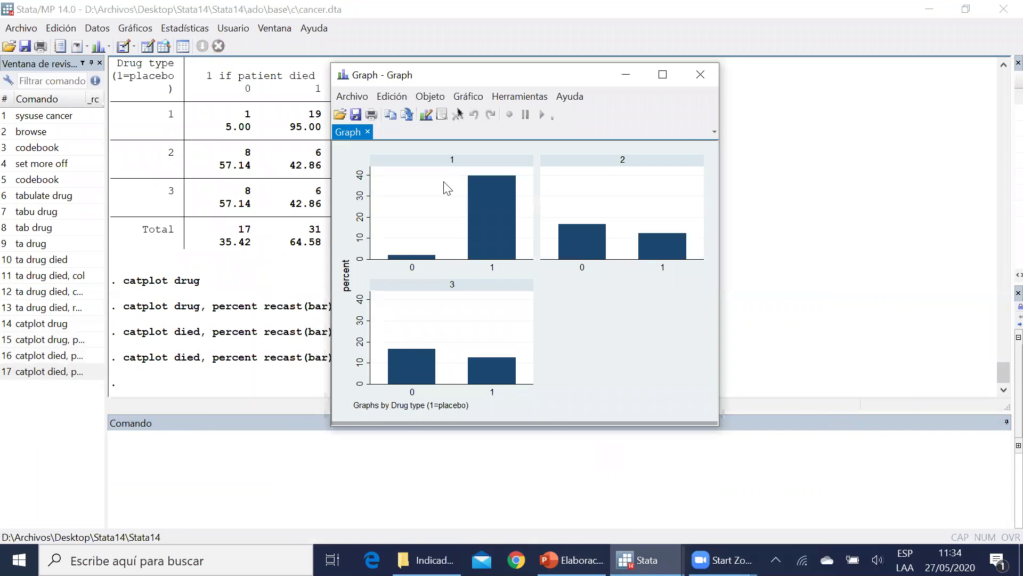
Change the graph's note to "Tipo de droga empleada" in the Graph Editor, and close the graph without saving the changes.
key("super+Up")
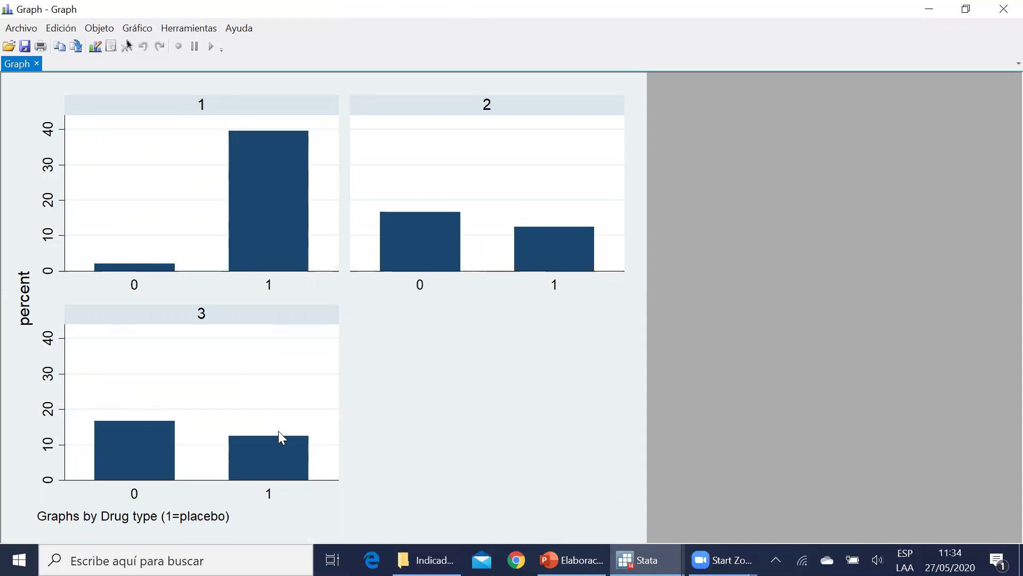
left_click(95, 47)
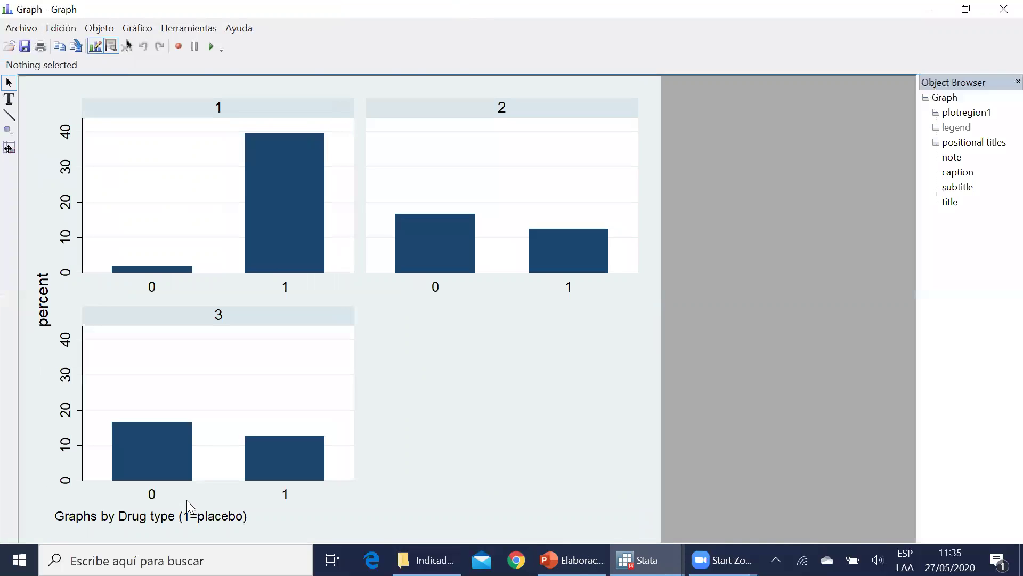
left_click(185, 516)
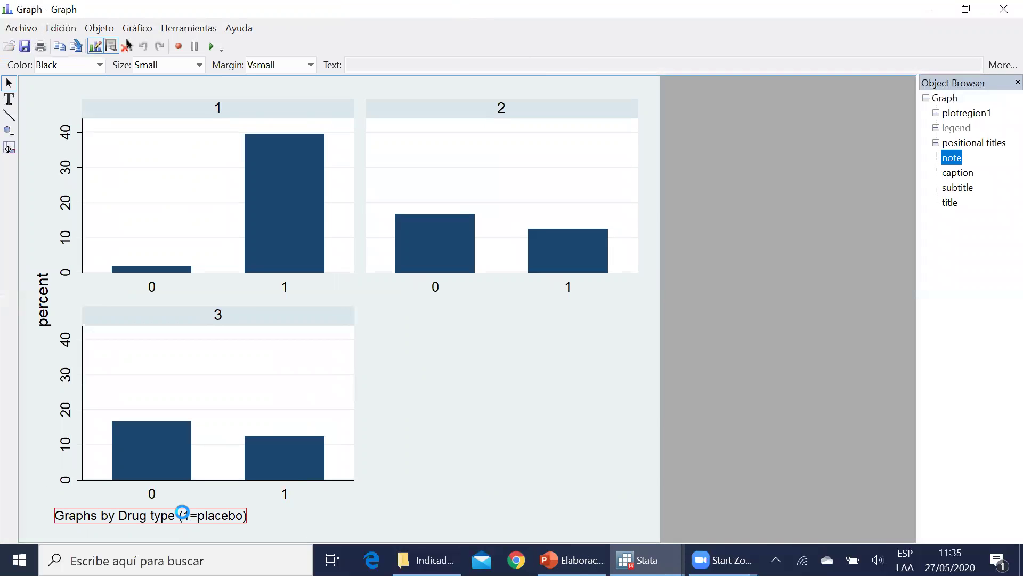
double_click(183, 515)
left_click_drag(564, 281, 501, 281)
left_click_drag(389, 278, 441, 285)
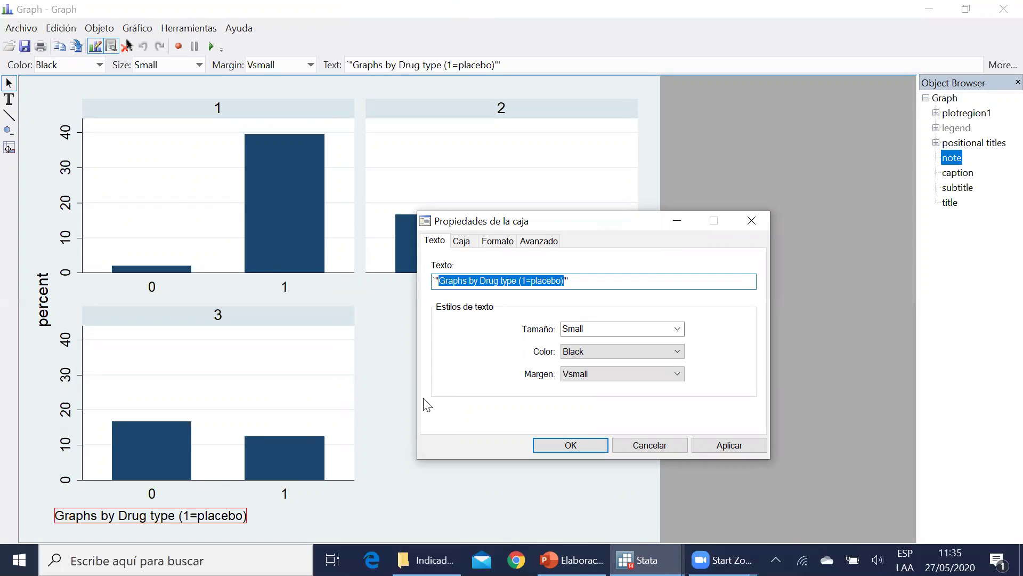
type("Tipo de droga empleada")
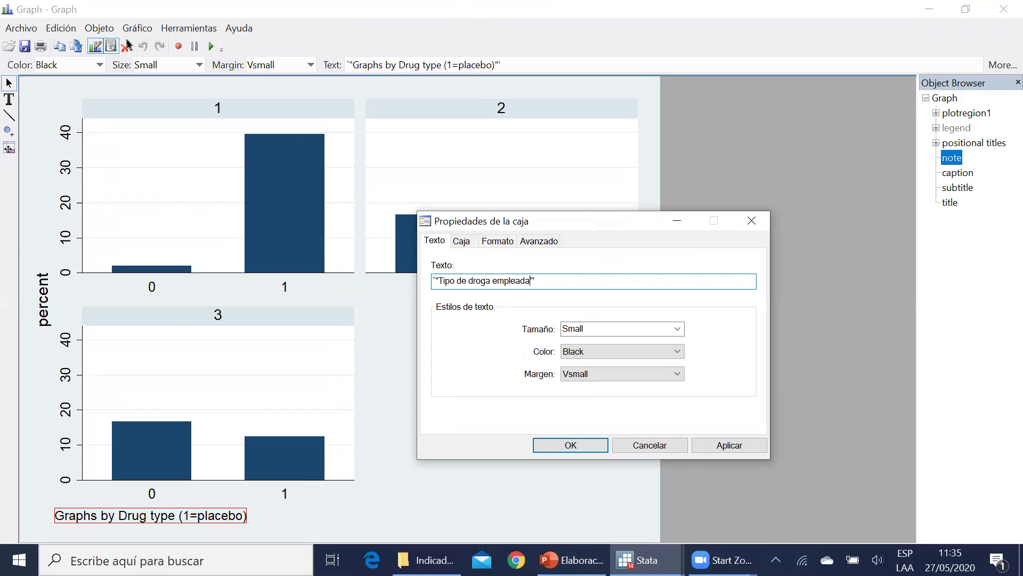
key("Return")
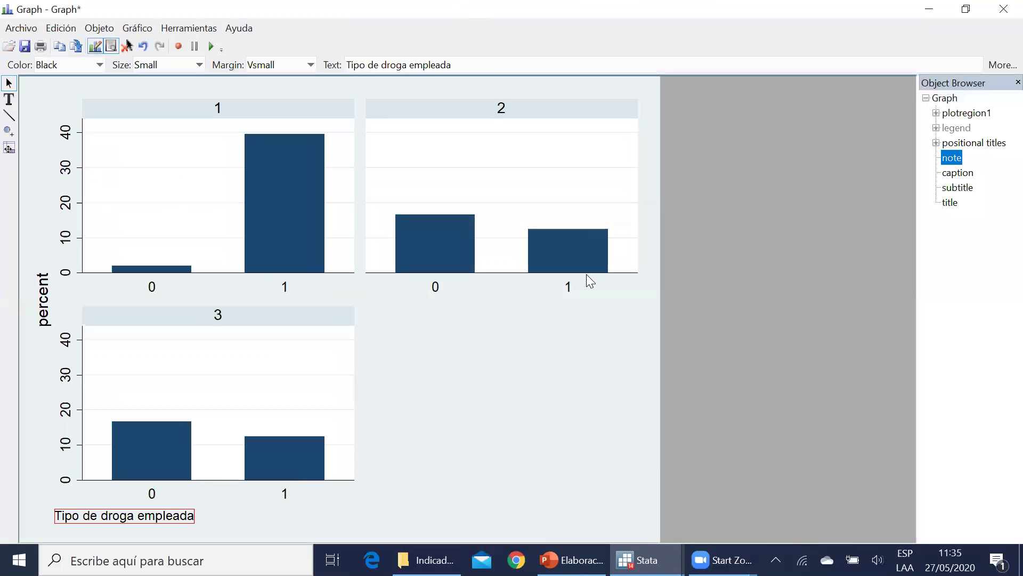
left_click(999, 3)
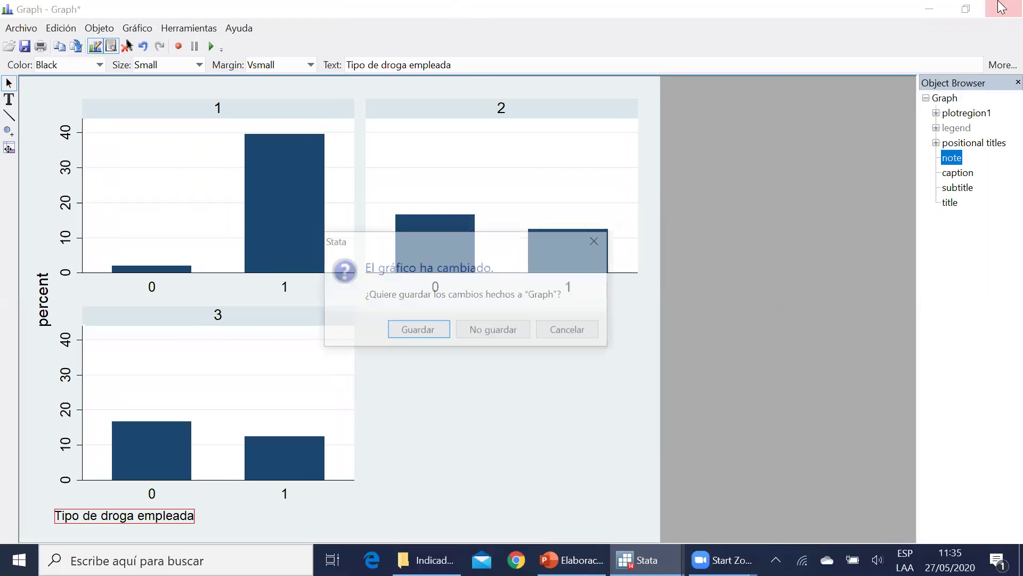
left_click(508, 336)
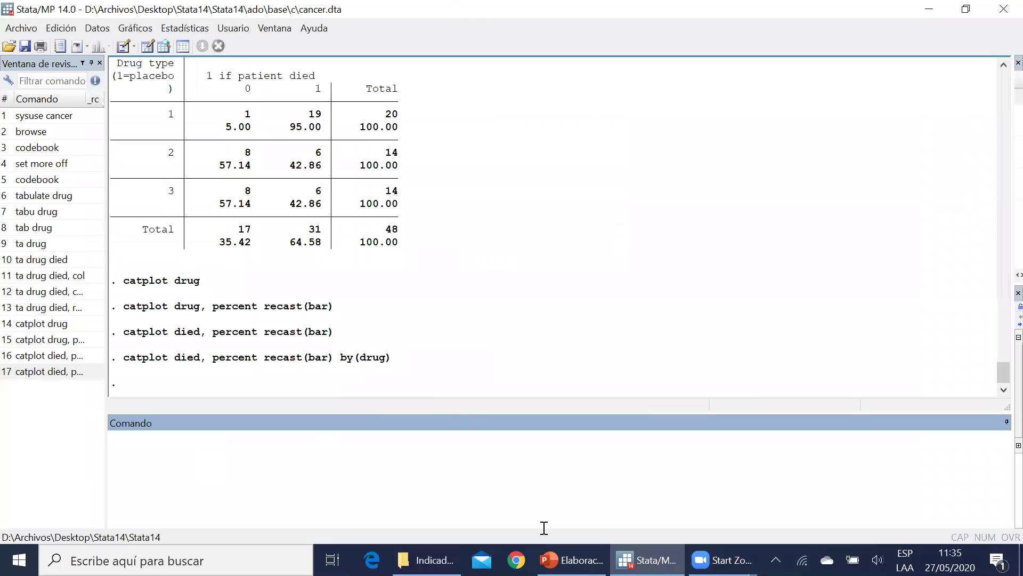
Switch to PowerPoint and copy the command graph pie, over(drug) plabel(_all name, size(*2) color(white)) from slide 12.
key("alt+Tab")
scroll(257, 346, "down", 1)
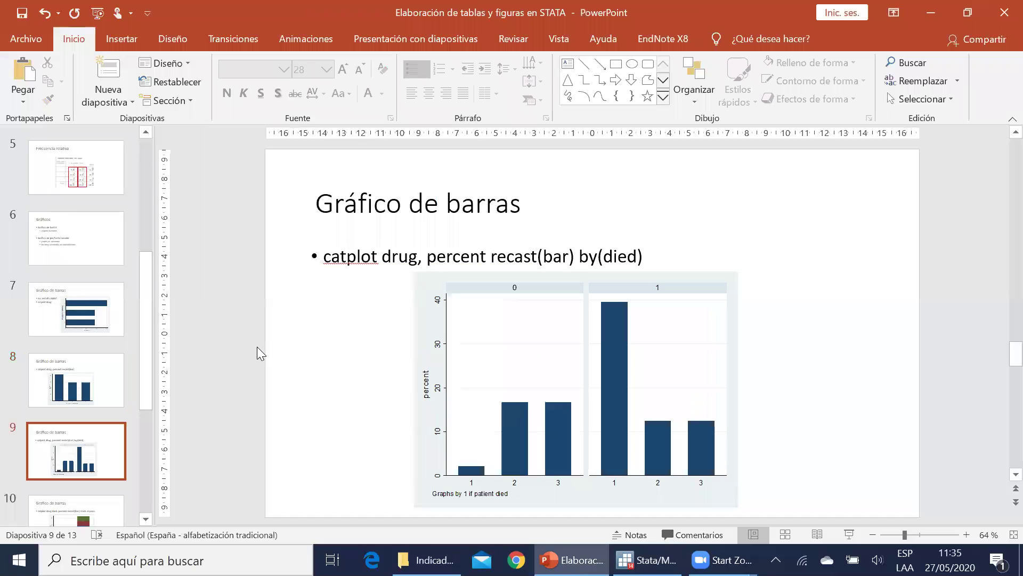
scroll(257, 353, "up", 2)
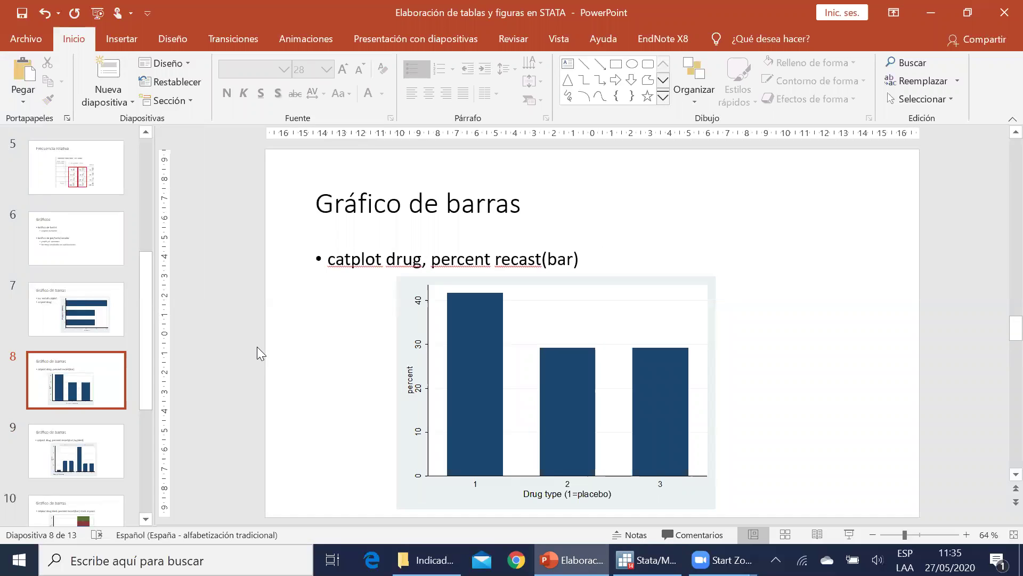
scroll(257, 354, "down", 1)
scroll(257, 351, "down", 2)
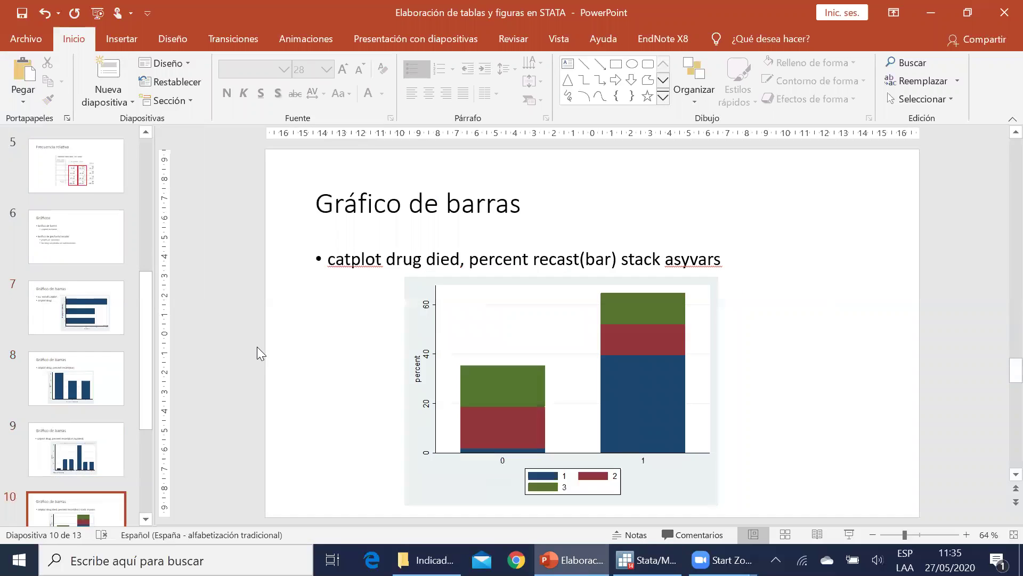
scroll(257, 351, "up", 1)
scroll(257, 352, "down", 1)
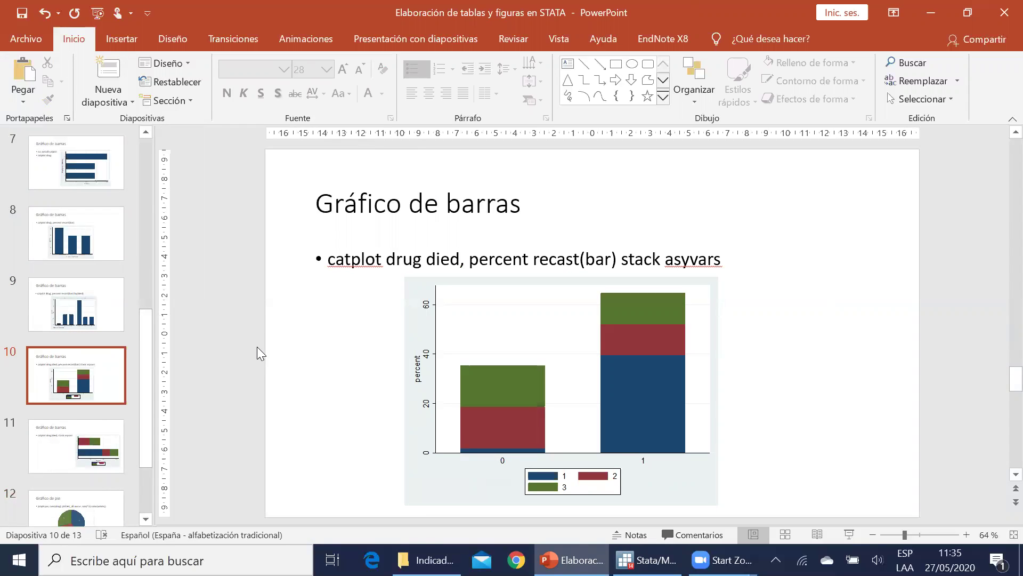
scroll(257, 353, "down", 1)
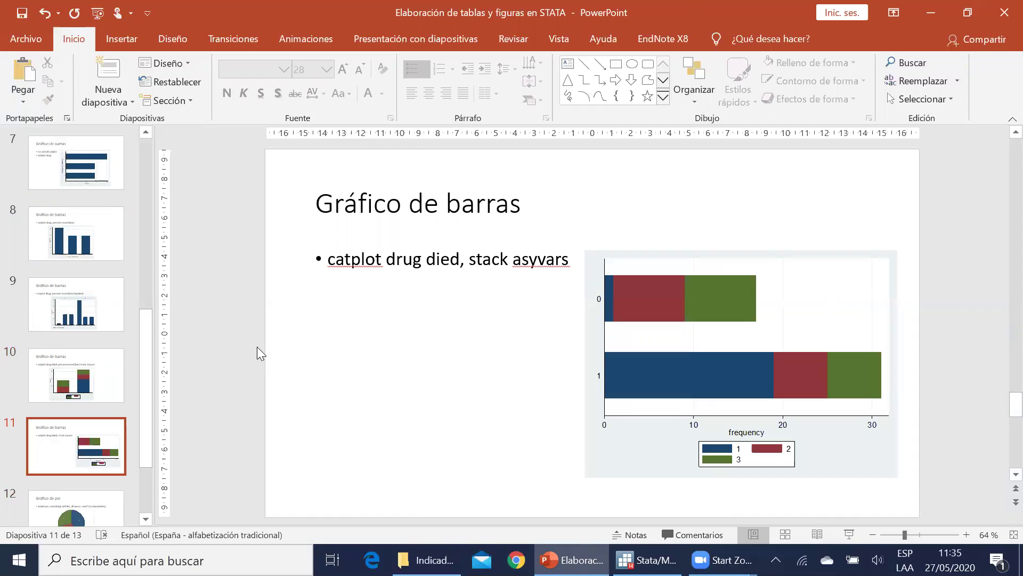
scroll(258, 347, "down", 1)
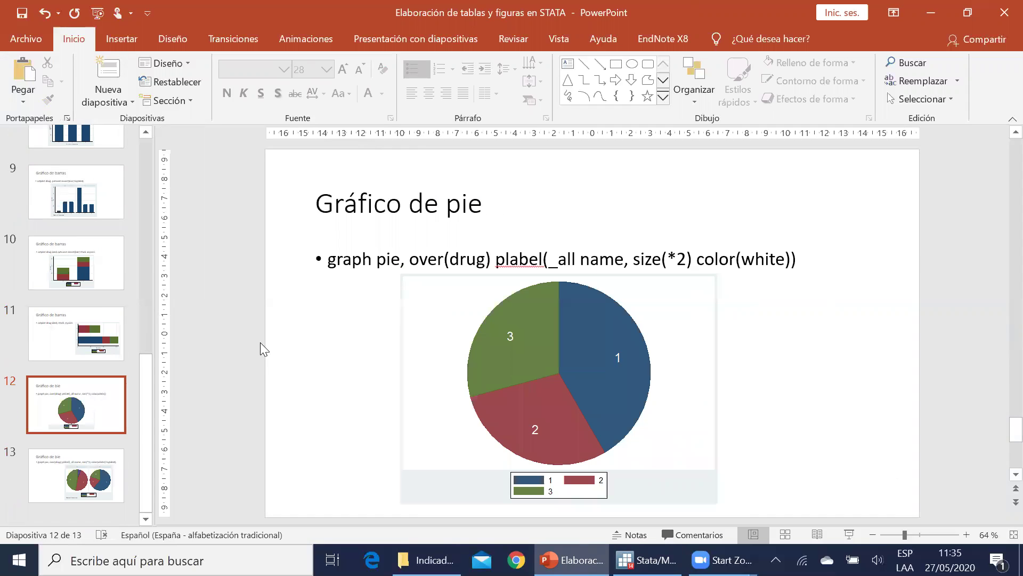
left_click_drag(331, 257, 855, 258)
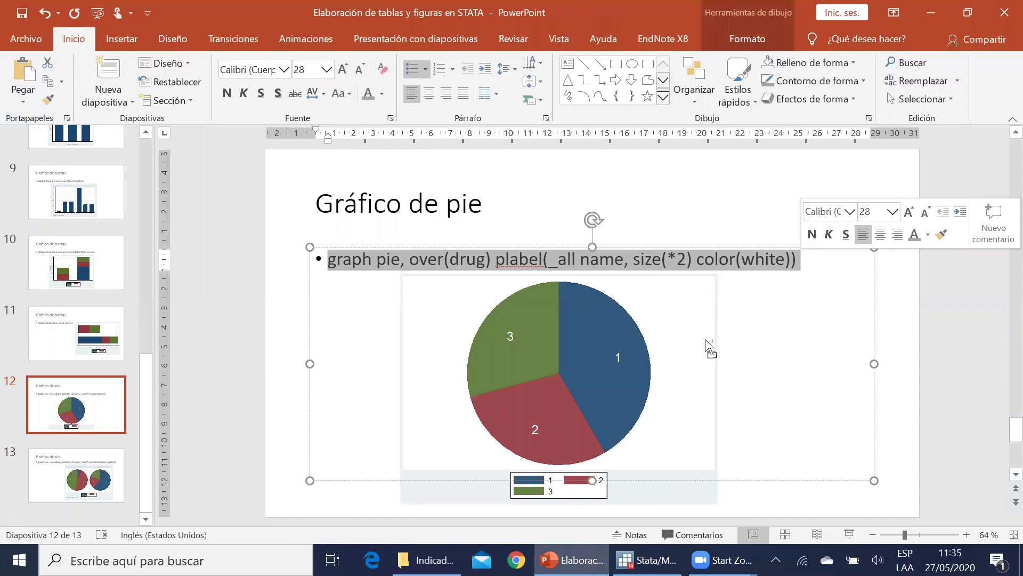
key("ctrl+c")
Return to Stata, paste and run the copied graph pie command for drug, and close the resulting pie chart.
key("alt+Tab")
key("ctrl+v")
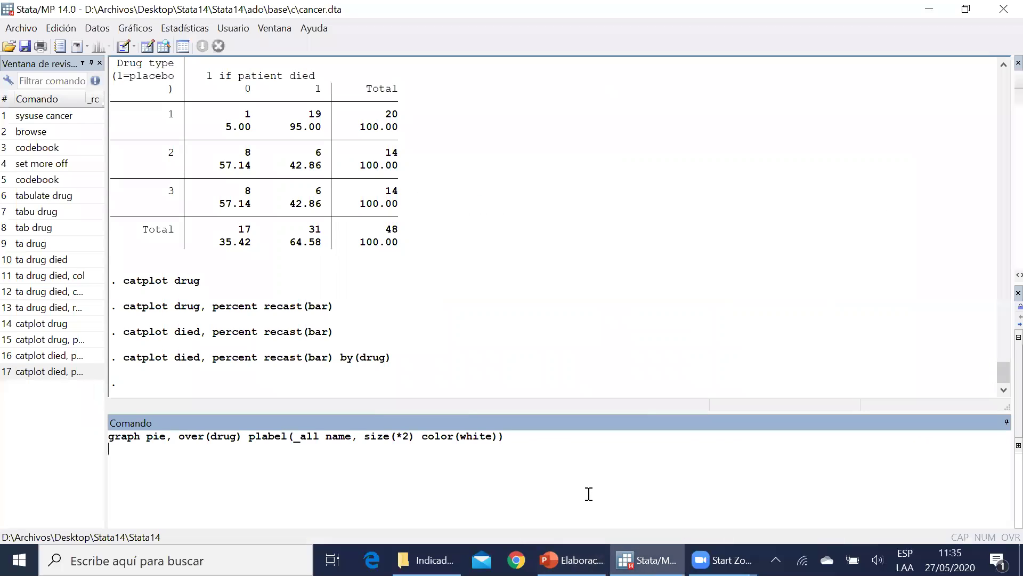
key("Return")
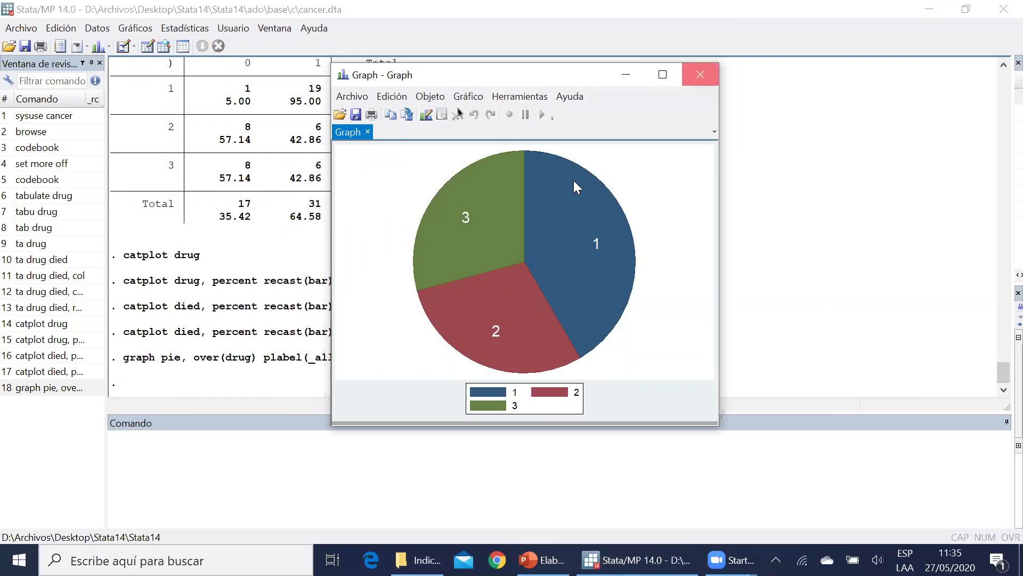
left_click(700, 75)
Recall the graph pie command, replace drug with died in over(), run it, and close the chart.
left_click(29, 392)
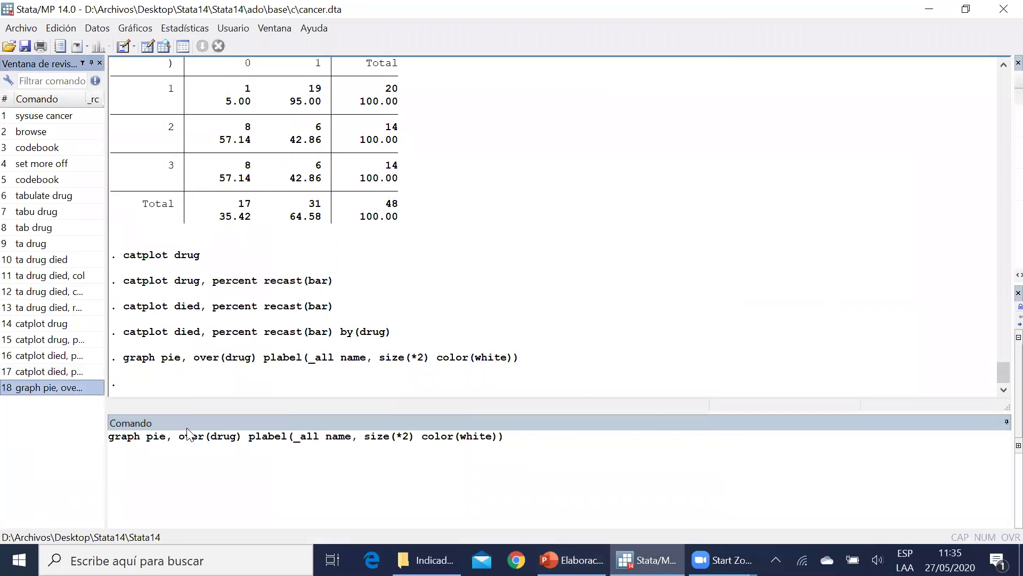
double_click(223, 436)
type("died")
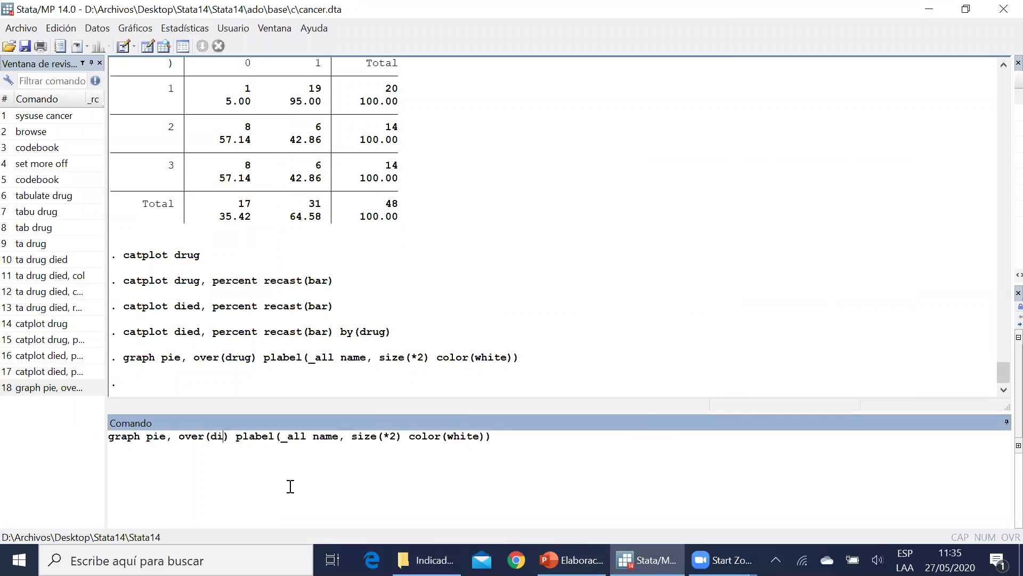
key("Return")
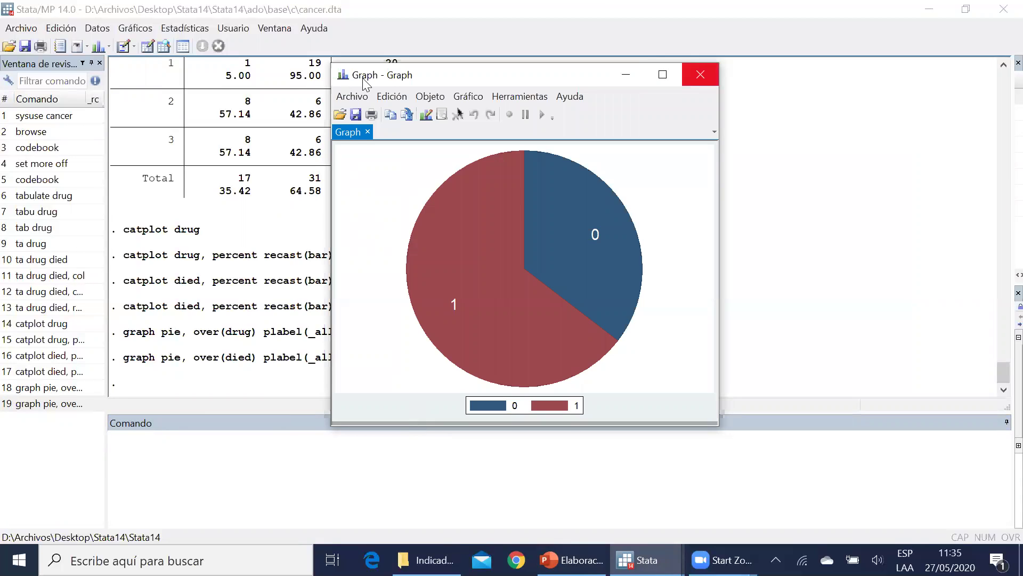
key("alt+F4")
Rerun the died pie chart command with the label color set to red, and close the chart.
left_click(45, 405)
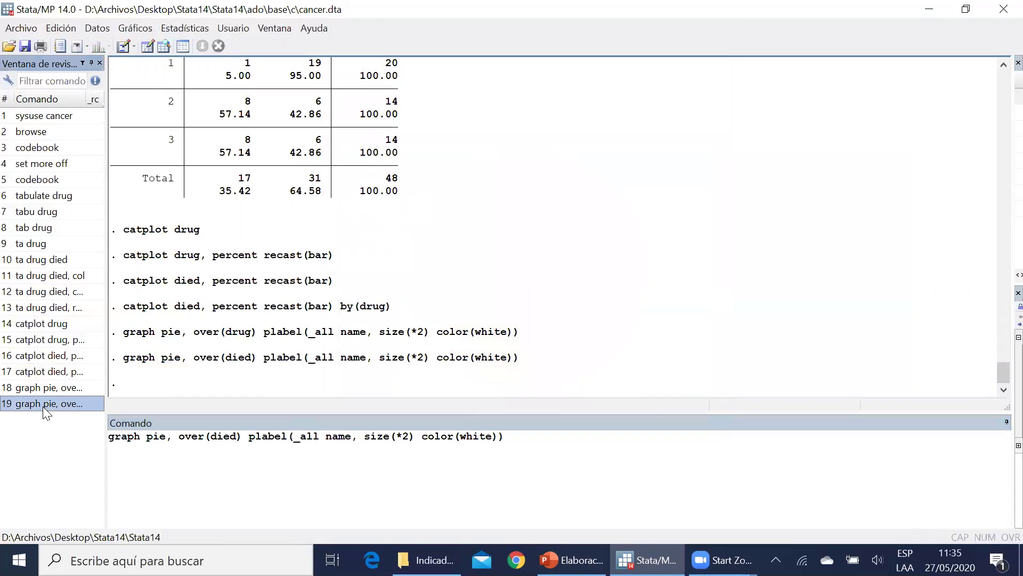
double_click(475, 438)
type("red")
key("Return")
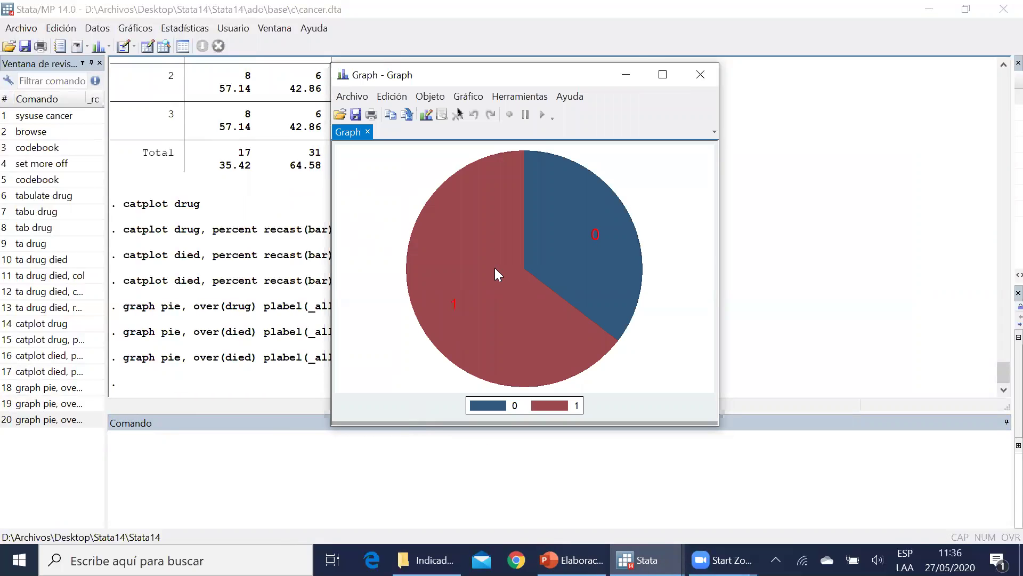
left_click_drag(356, 80, 226, 163)
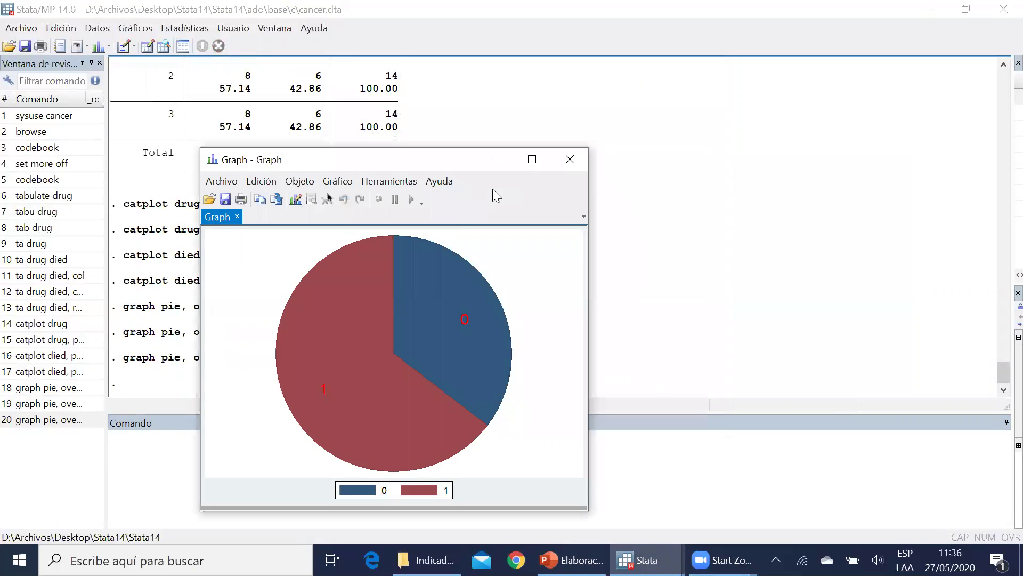
left_click(570, 158)
Rerun the died pie chart command with the label color set to black, and close the chart.
left_click(51, 417)
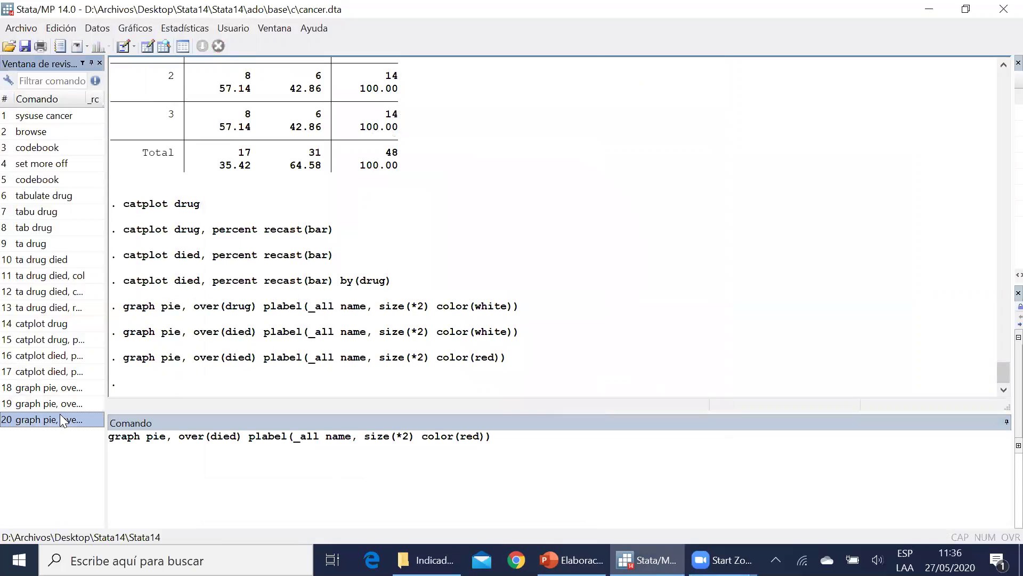
double_click(471, 436)
type("black")
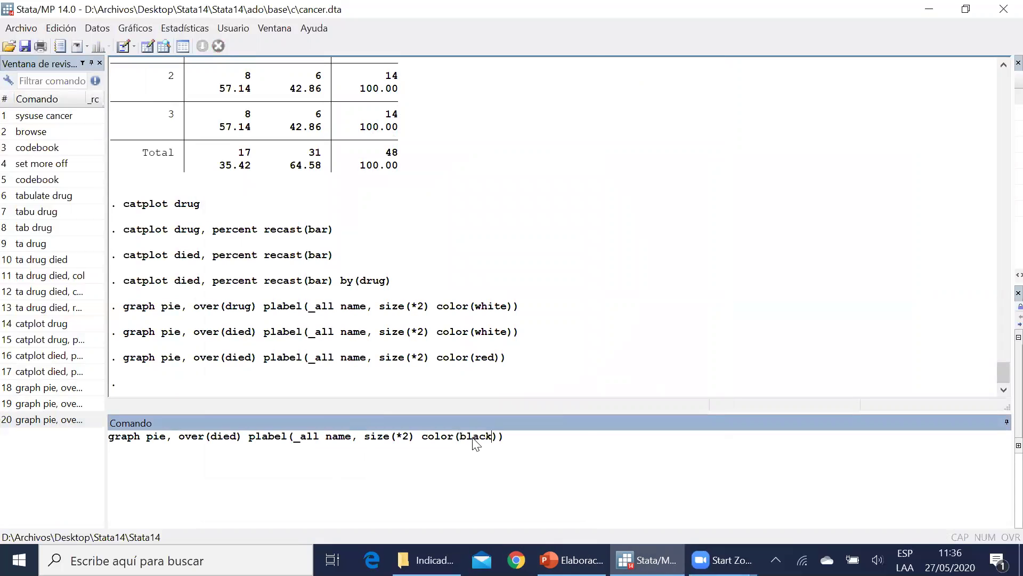
key("Return")
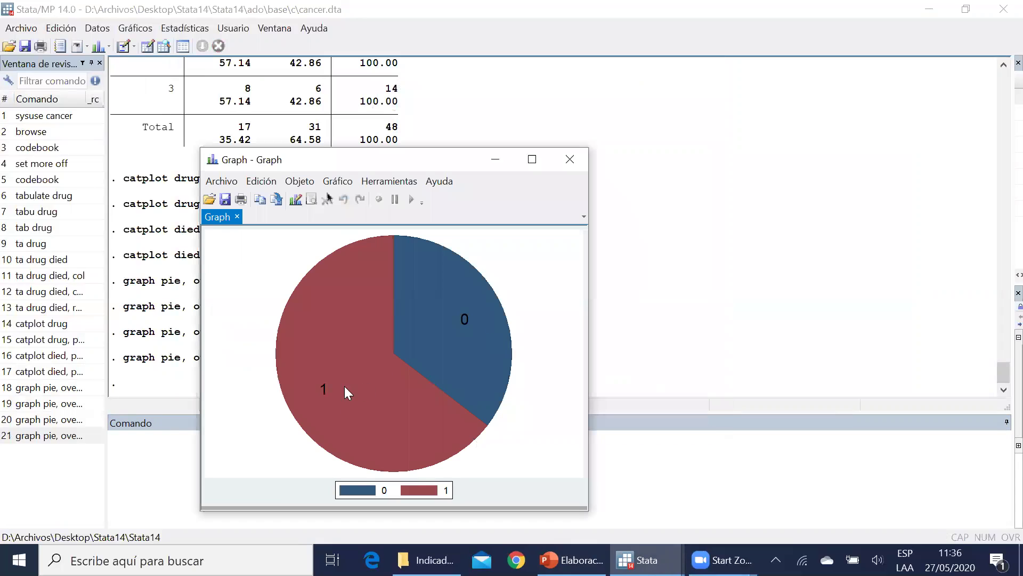
left_click(581, 168)
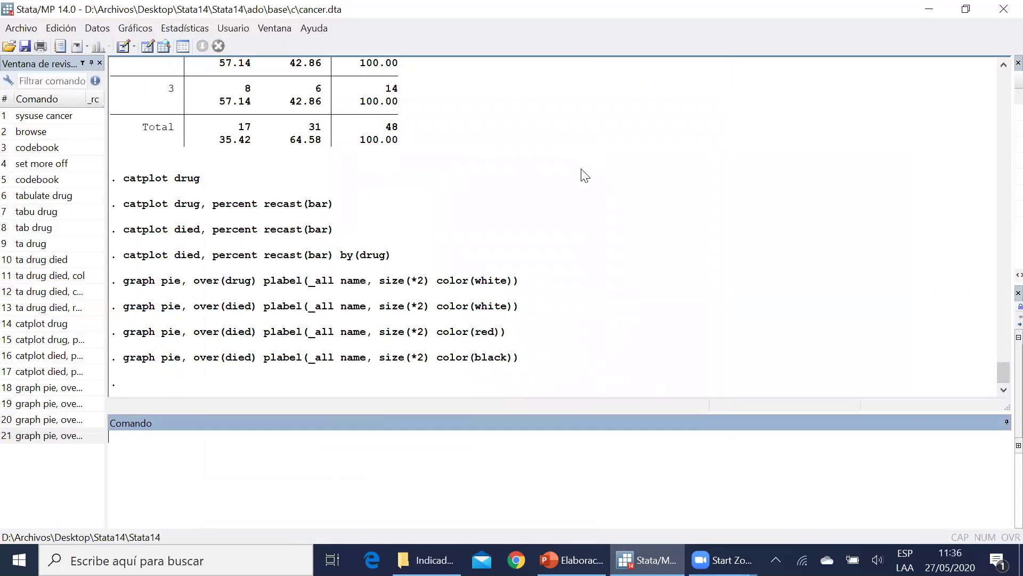
Rerun the died pie chart command with black labels, maximize the chart window, and start the Graph Editor.
double_click(68, 436)
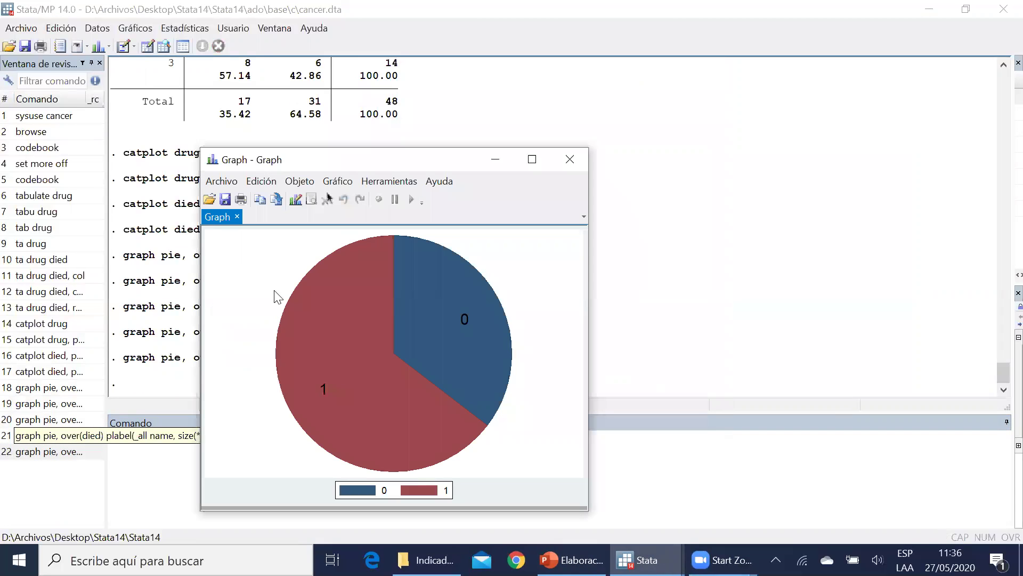
double_click(342, 162)
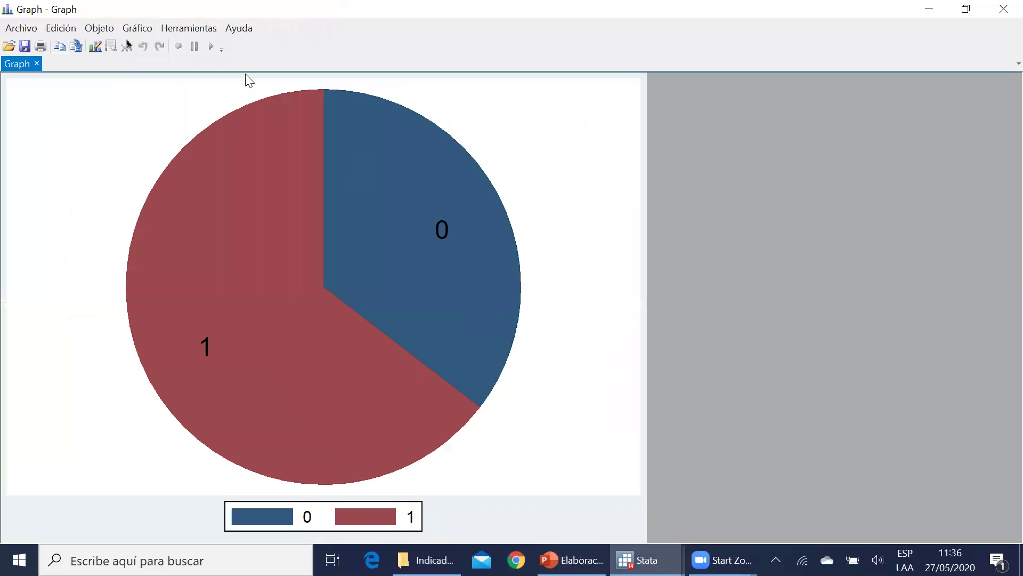
left_click(95, 47)
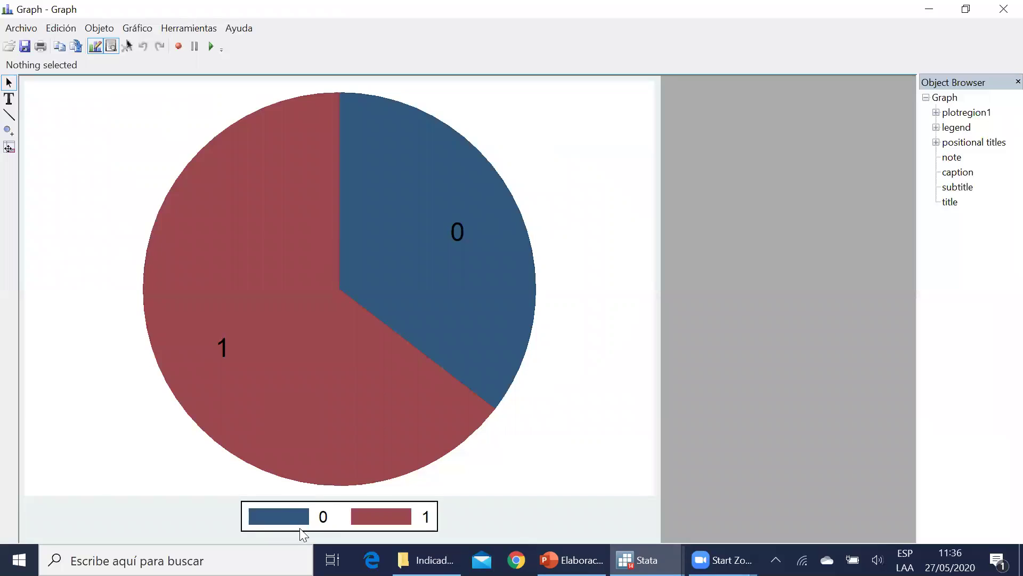
Change the text of the pie chart's first legend label, 0, to Vivo.
left_click(323, 517)
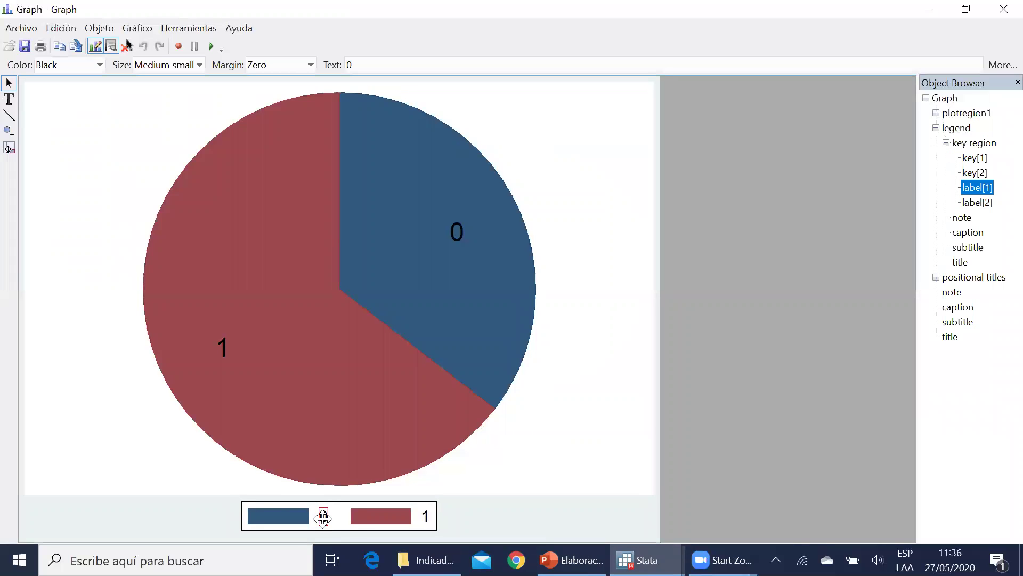
left_click(353, 517)
double_click(323, 516)
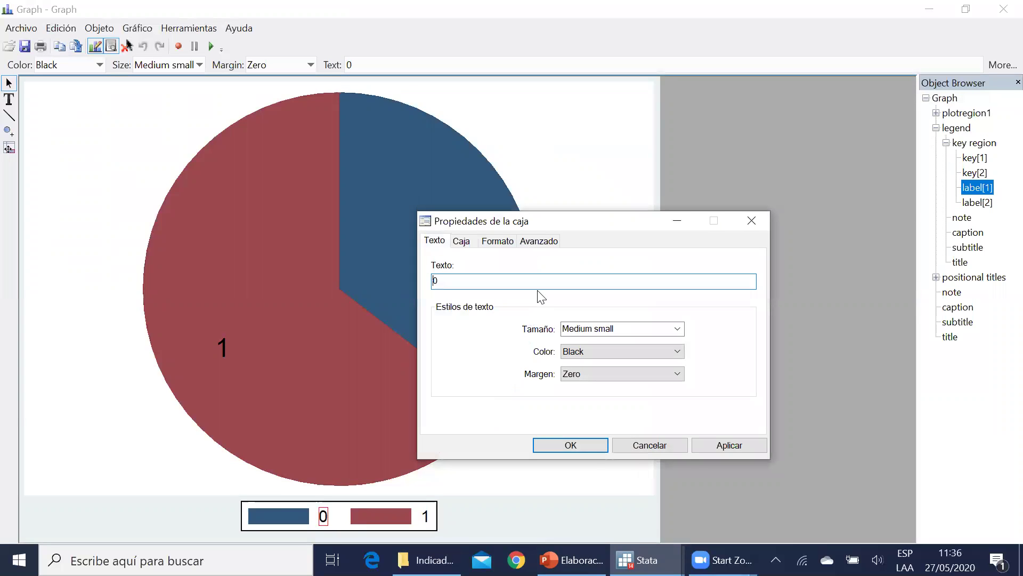
type("Vivo")
key("Return")
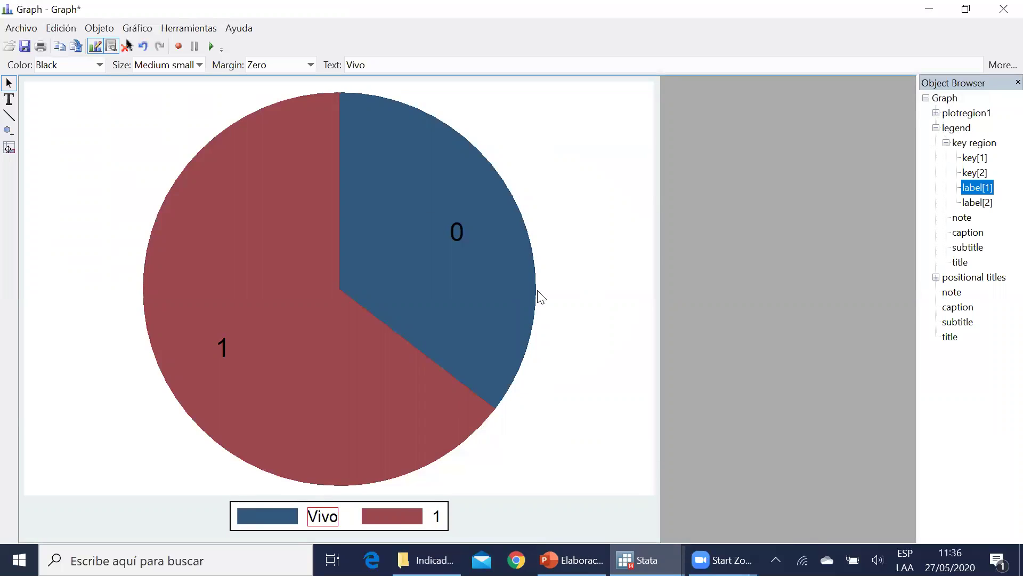
Change the text of the pie chart's second legend label, 1, to Muerto.
left_click(441, 516)
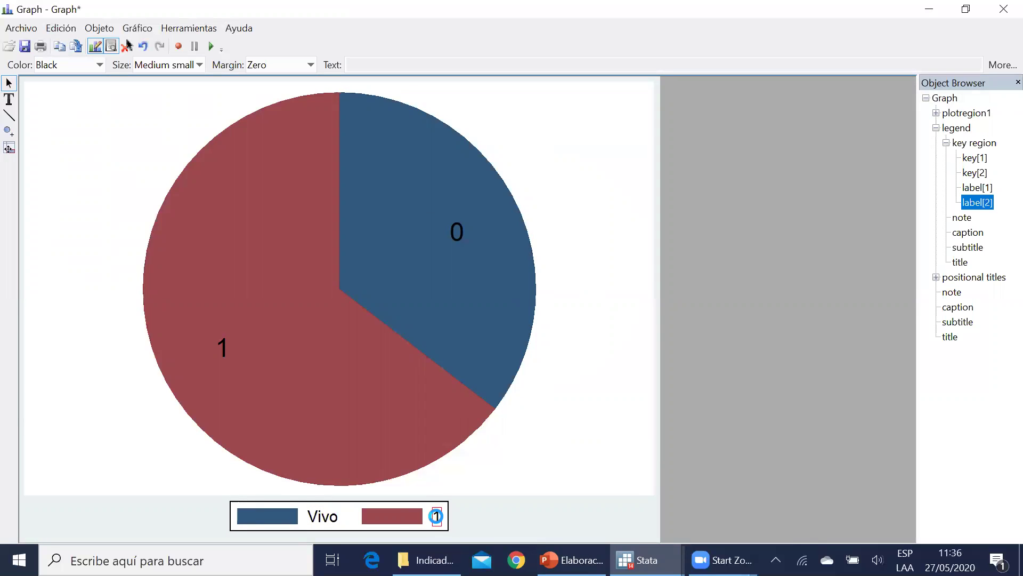
double_click(438, 516)
left_click(471, 280)
key("BackSpace")
type("Muerto")
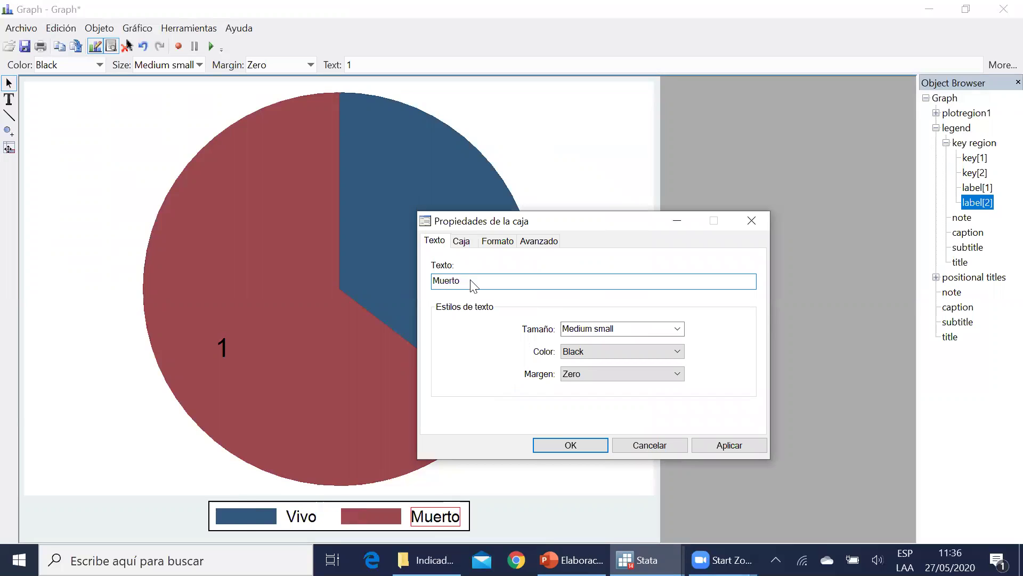
key("Return")
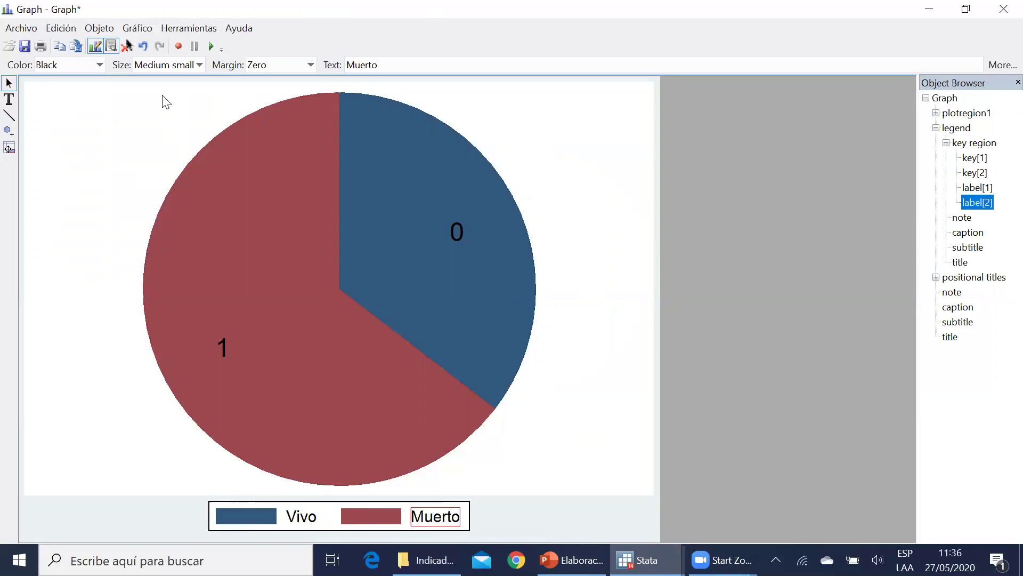
Open the graph's save dialog, cancel it, and close the edited pie chart without saving.
left_click(24, 46)
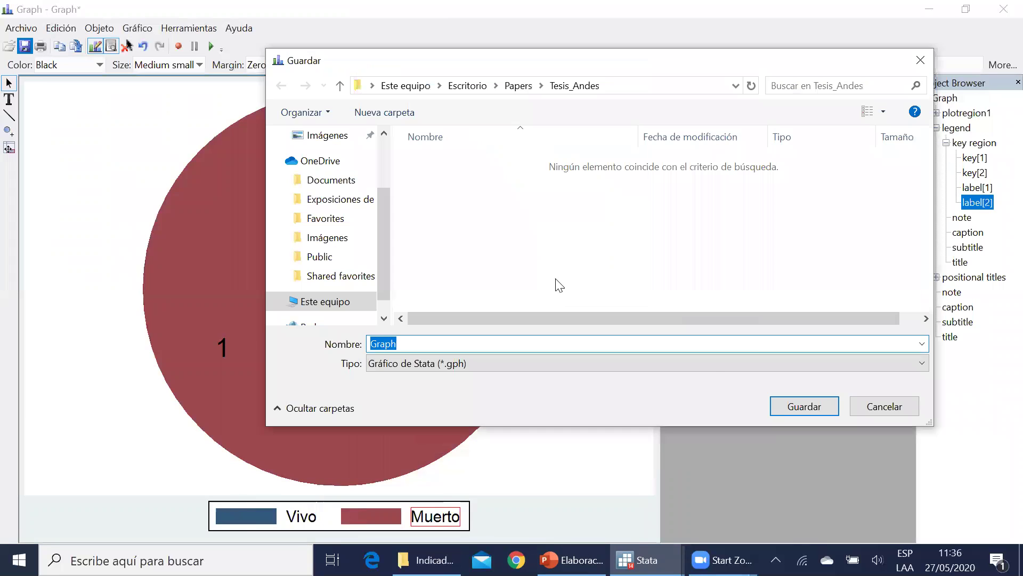
left_click(915, 406)
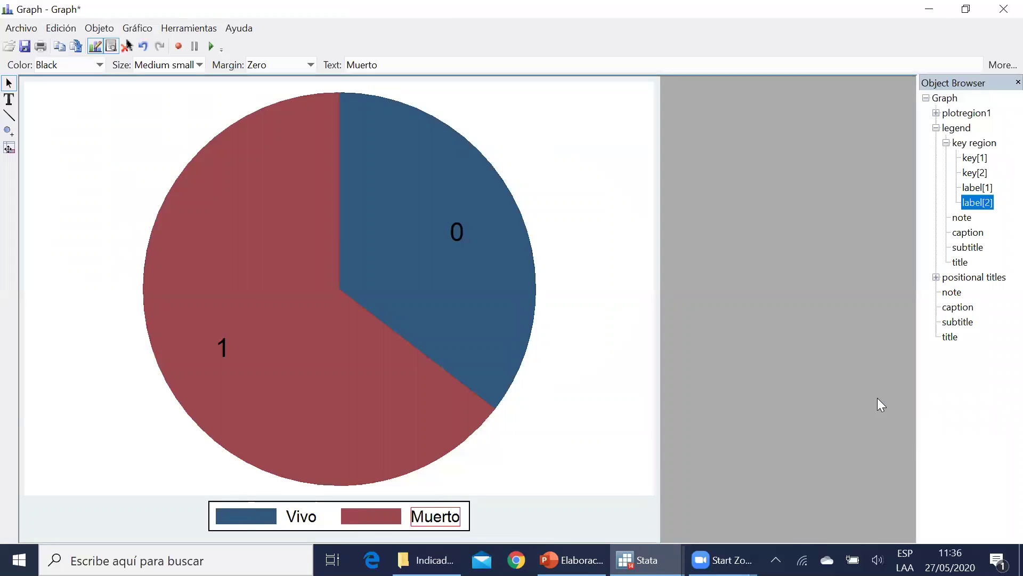
left_click(1004, 9)
left_click(481, 336)
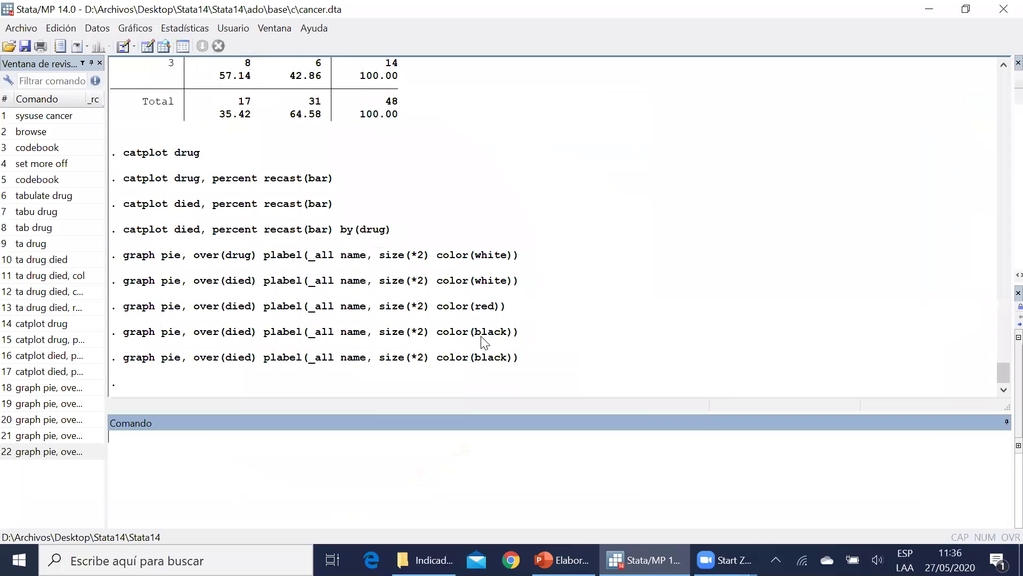
Switch to the PowerPoint presentation and go back from the pie chart slide to the title slide.
key("alt+Tab")
left_click(218, 367)
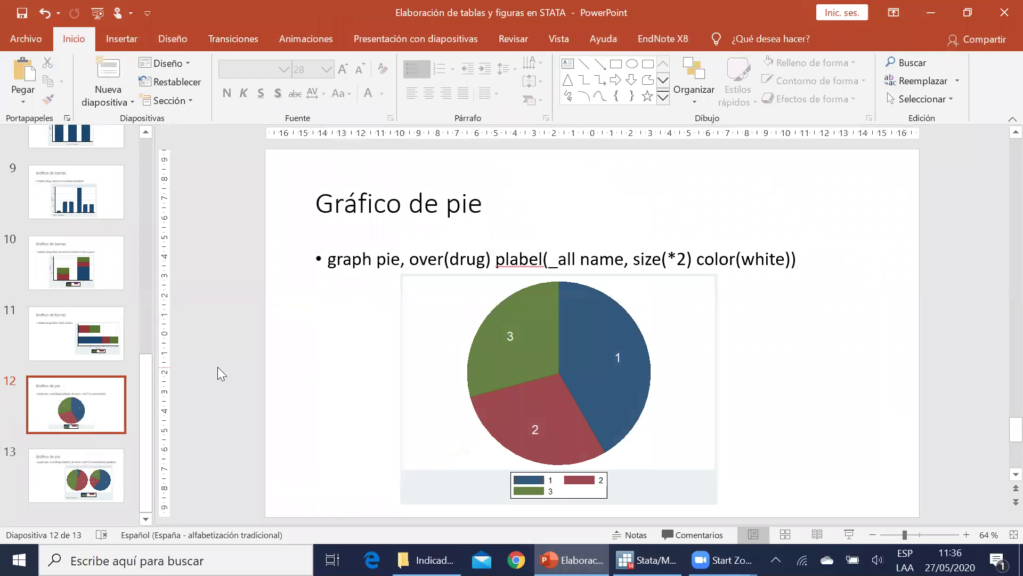
key("Page_Up")
key("Page_Up")
key("Page_Up")
key("Page_Up")
key("Page_Up")
key("Page_Up")
key("Page_Up")
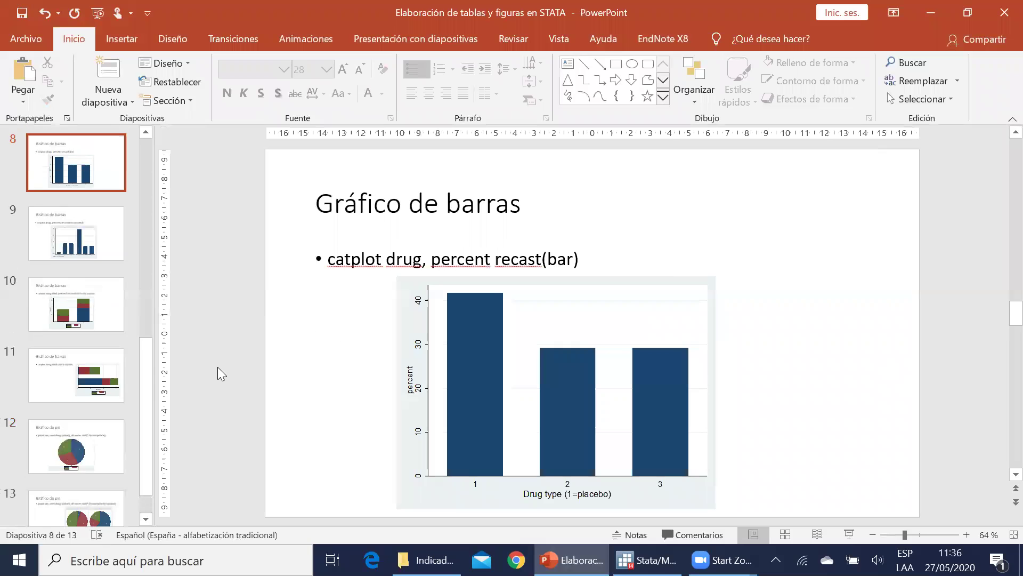
key("Page_Up")
key("Page_Up")
key("Page_Up")
key("Page_Up")
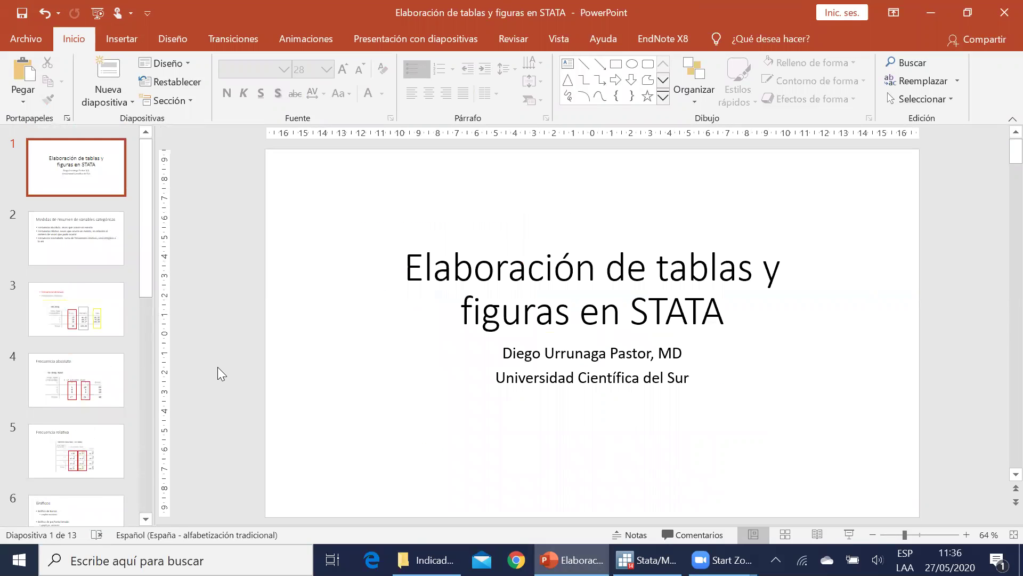
Return to Stata, widen the Variables and Properties panes, and enter the command template histogram varname.
left_click(646, 560)
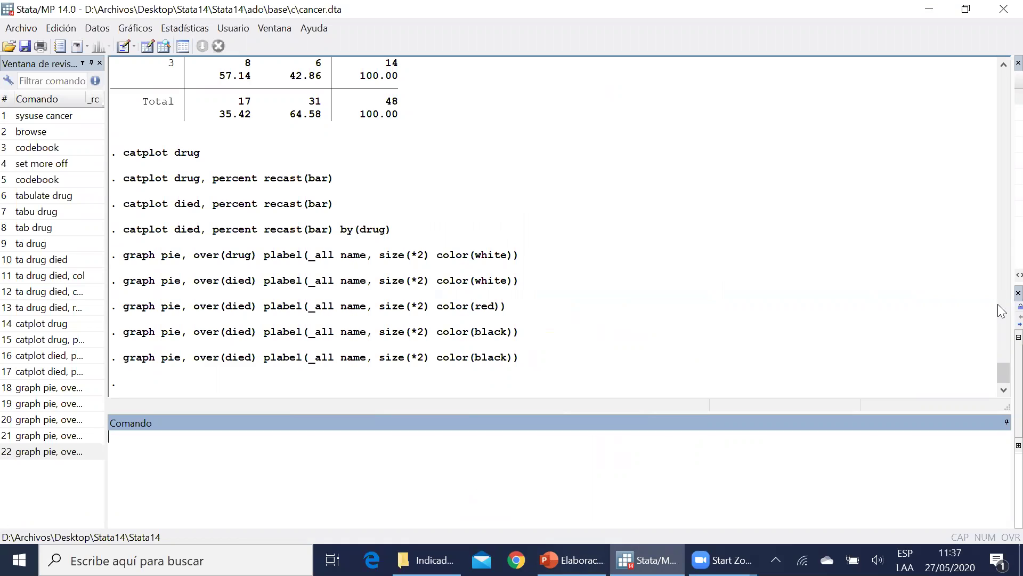
left_click_drag(1011, 303, 872, 302)
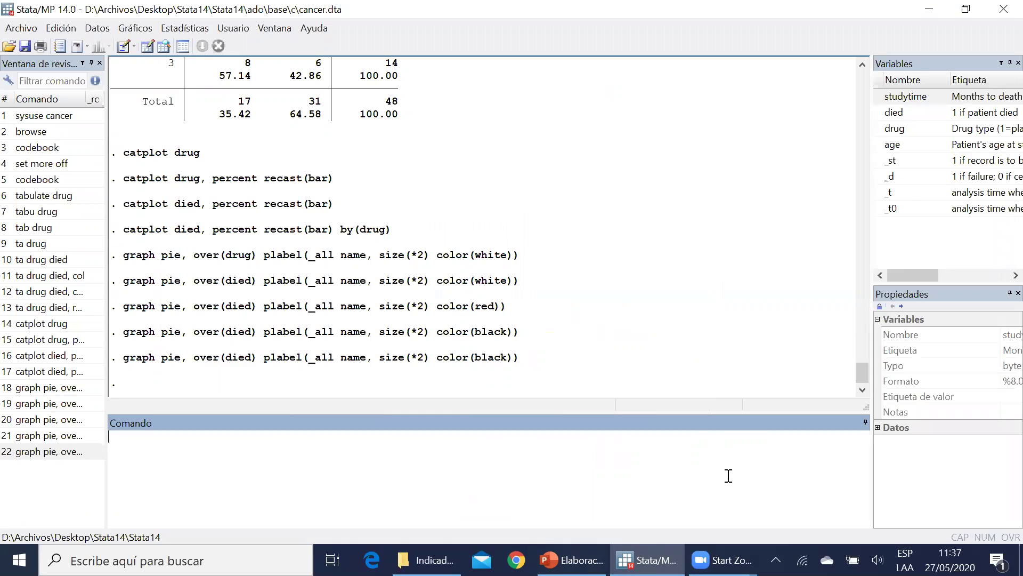
type("histogram varname")
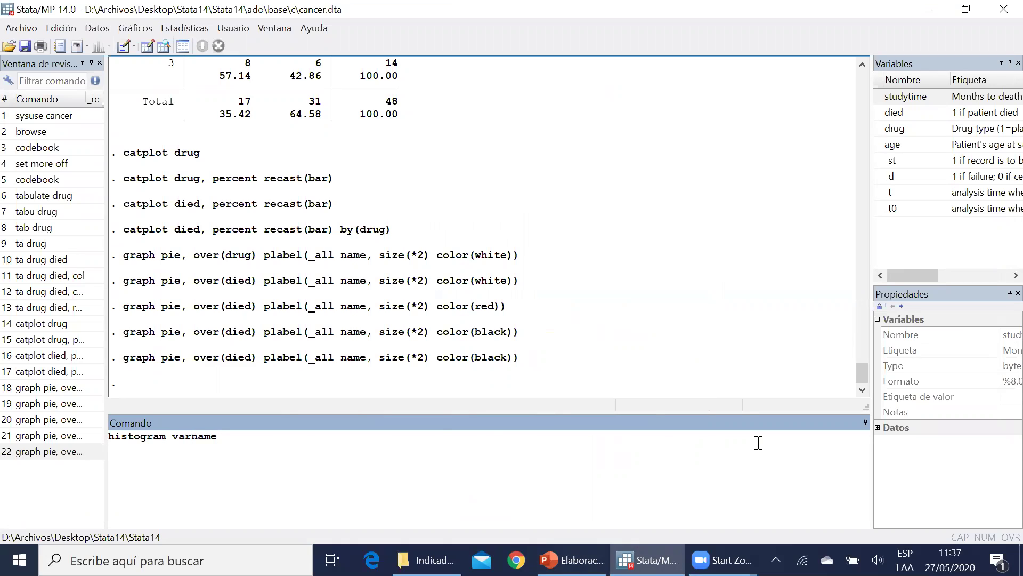
Replace varname with age, run the histogram command, view the histogram maximized, and close it.
double_click(206, 442)
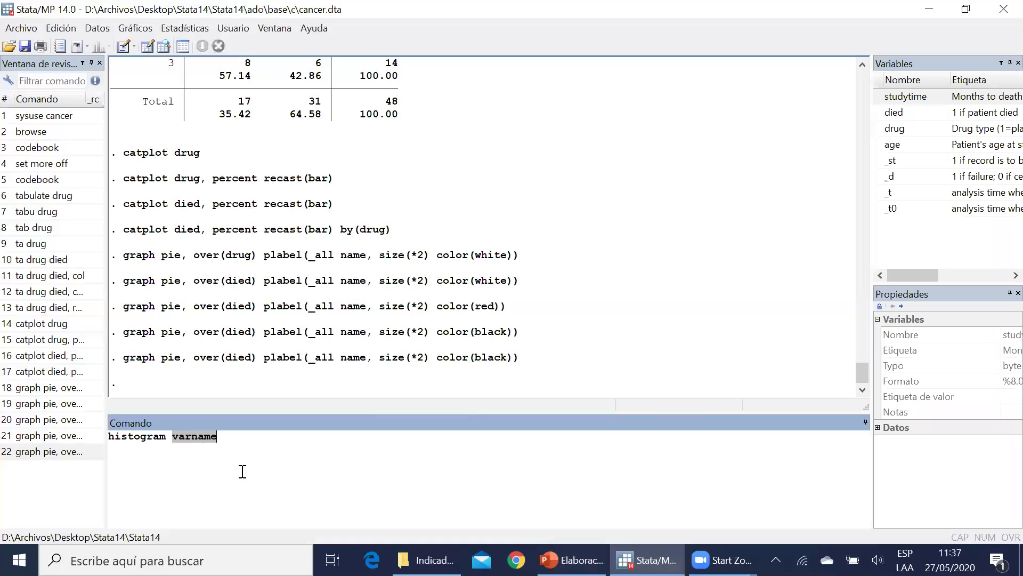
left_click(288, 463)
key("BackSpace")
key("BackSpace")
key("BackSpace")
key("BackSpace")
key("BackSpace")
key("BackSpace")
key("BackSpace")
type("age")
key("Return")
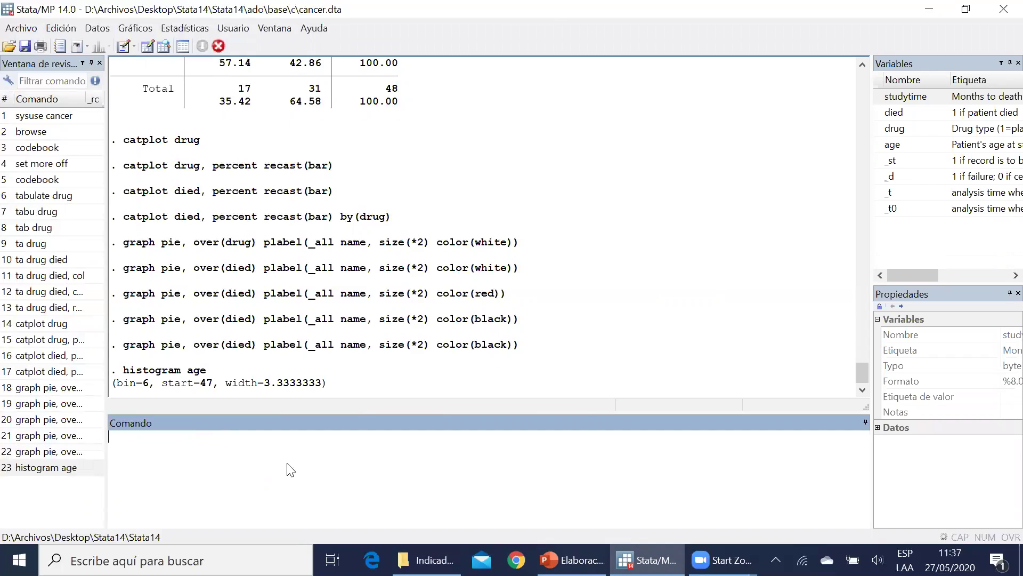
double_click(428, 141)
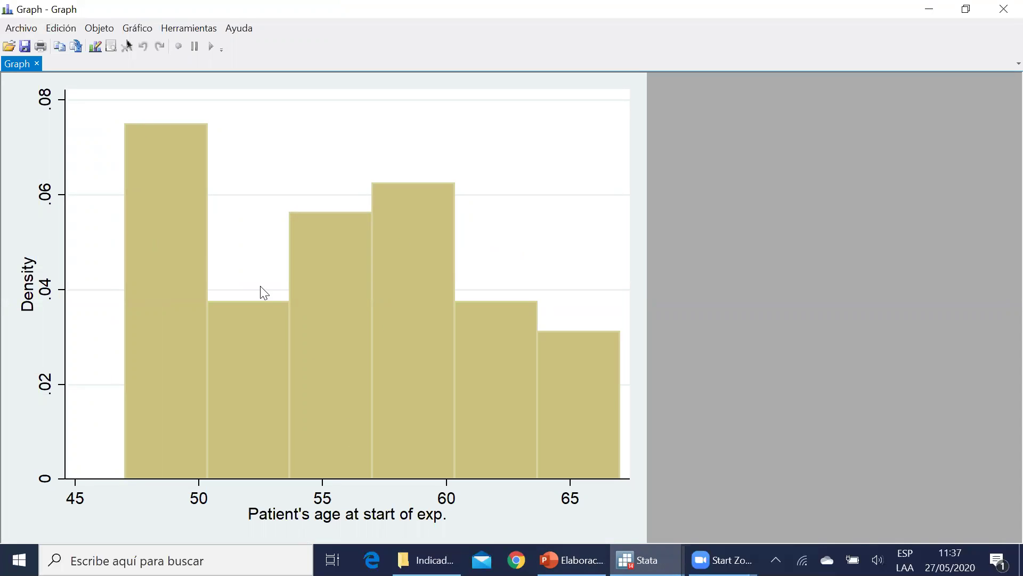
left_click(1002, 6)
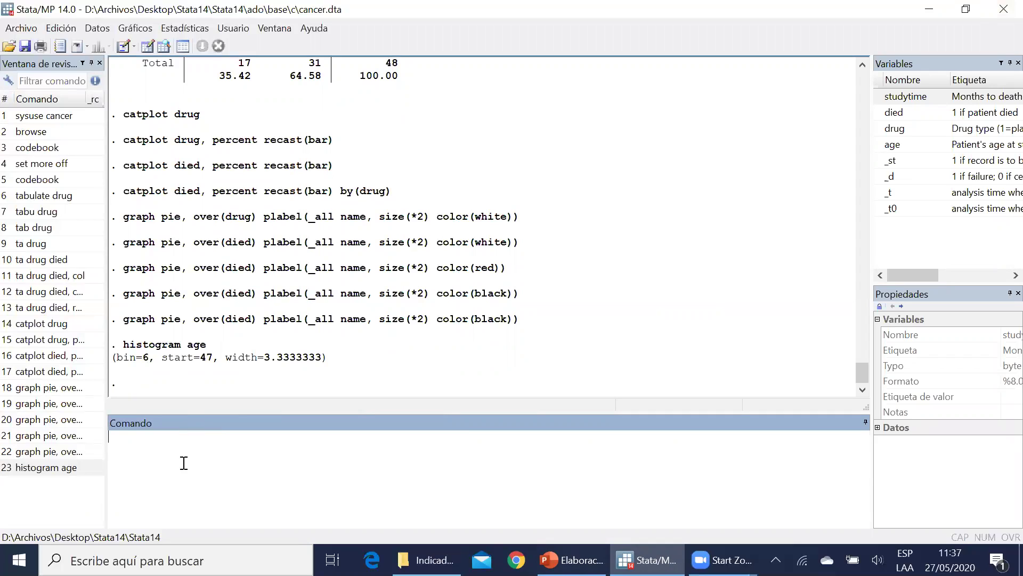
Run histogram age, normal to overlay a normal curve on the age histogram, and close the chart.
type("histogram age, normal")
key("Return")
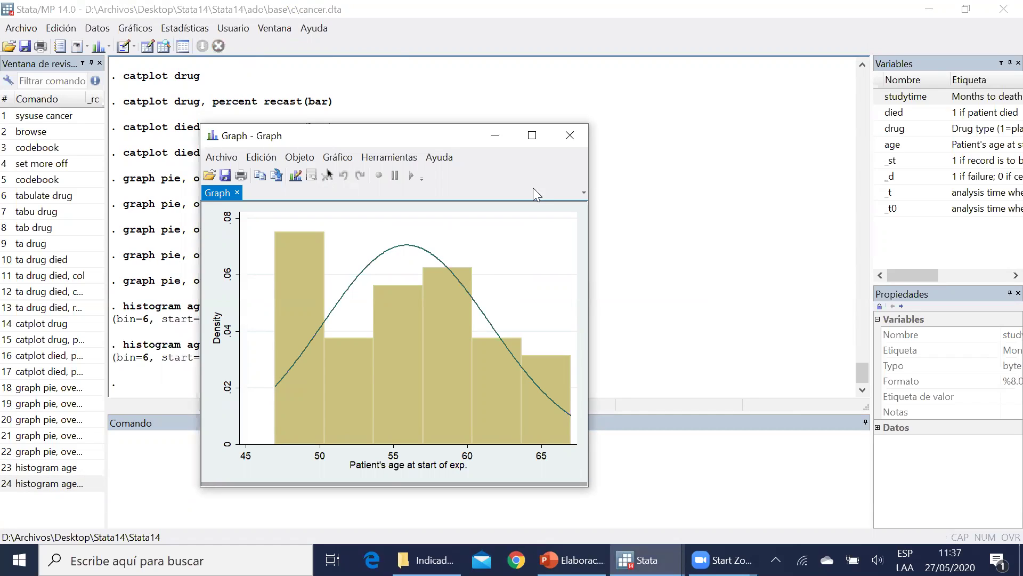
left_click(566, 138)
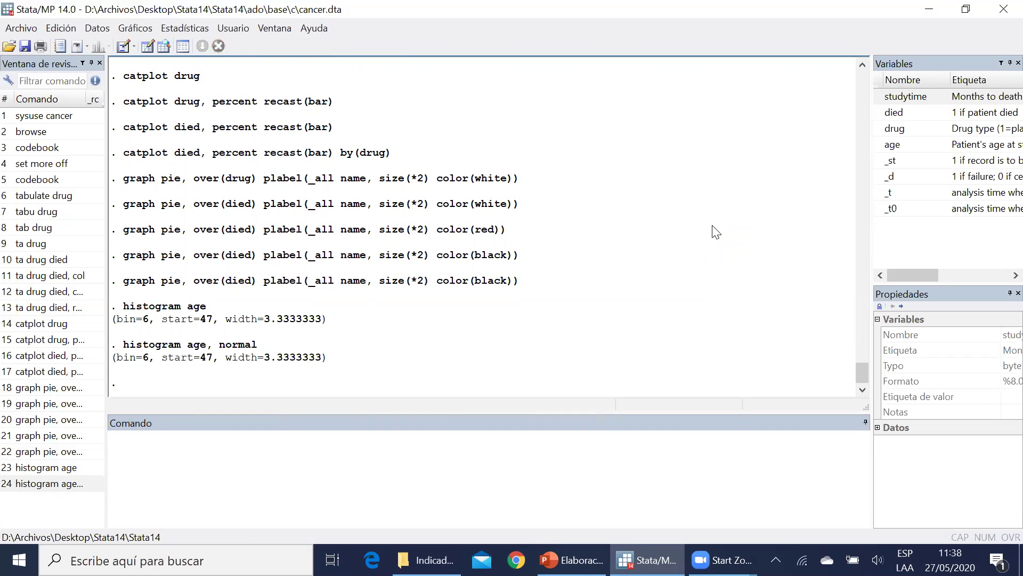
Review the earlier output back to the sysuse cancer and codebook commands, and return to the latest results.
left_click(420, 439)
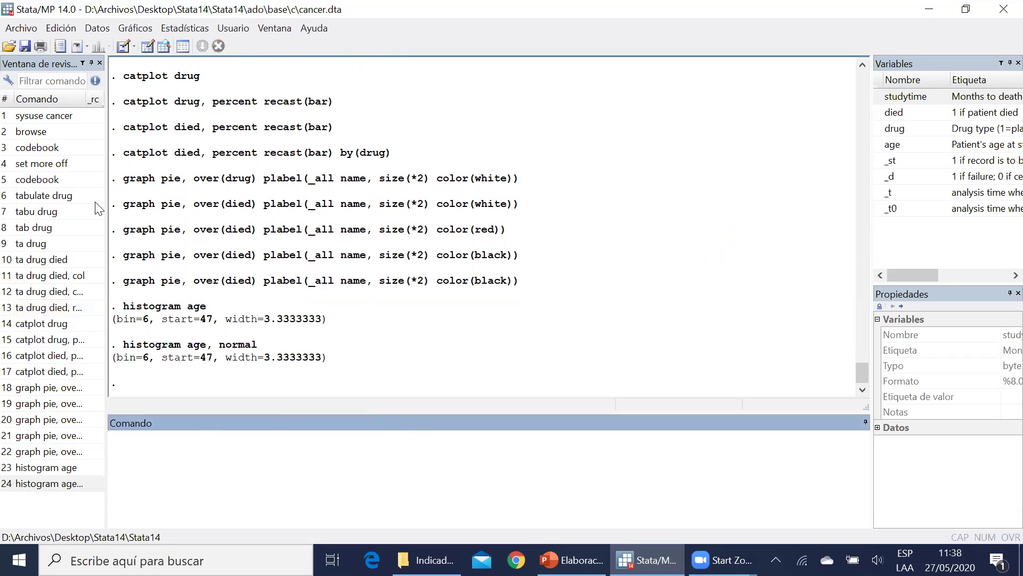
left_click(327, 274)
scroll(327, 274, "up", 20)
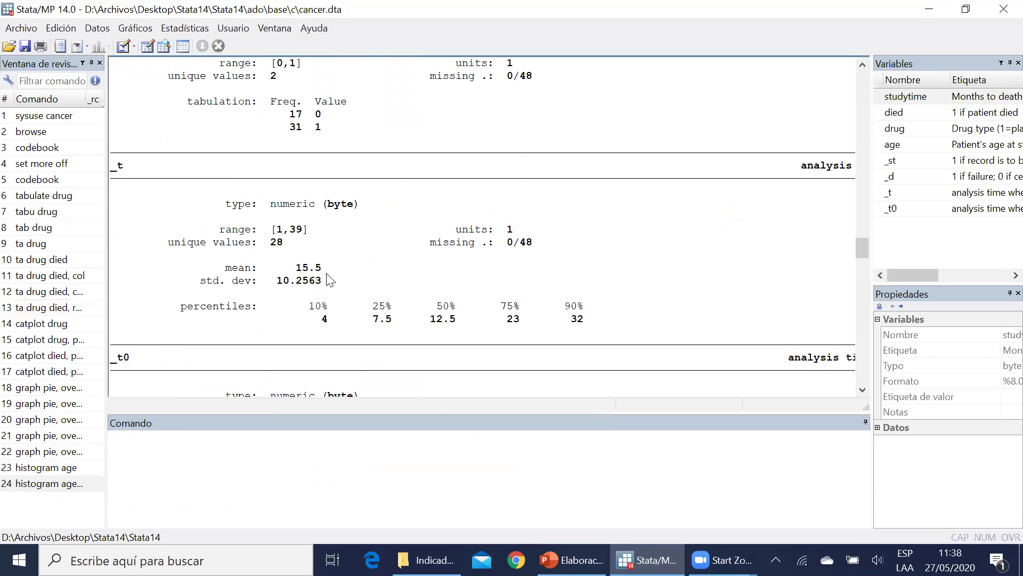
scroll(326, 274, "up", 20)
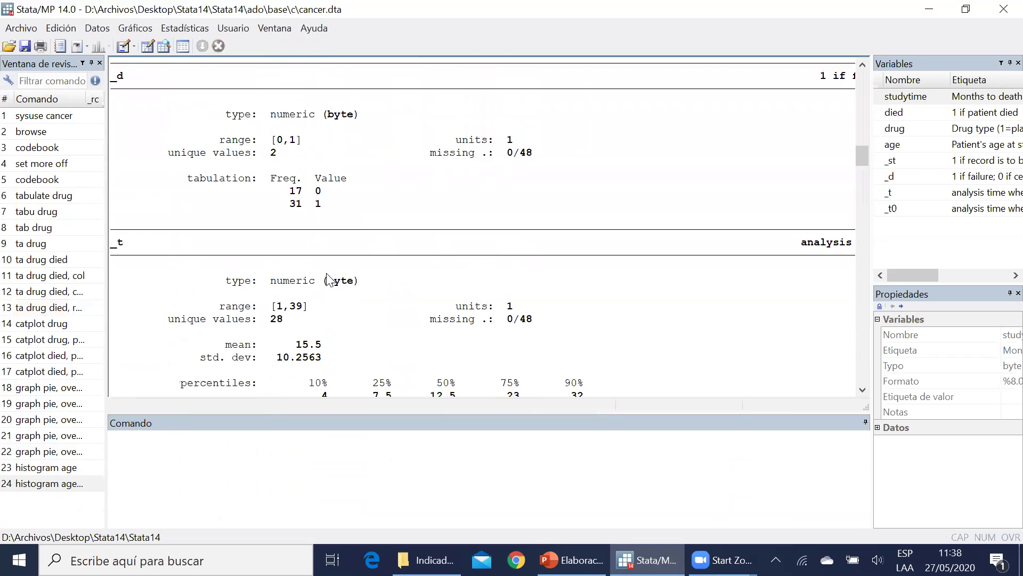
scroll(327, 277, "down", 3)
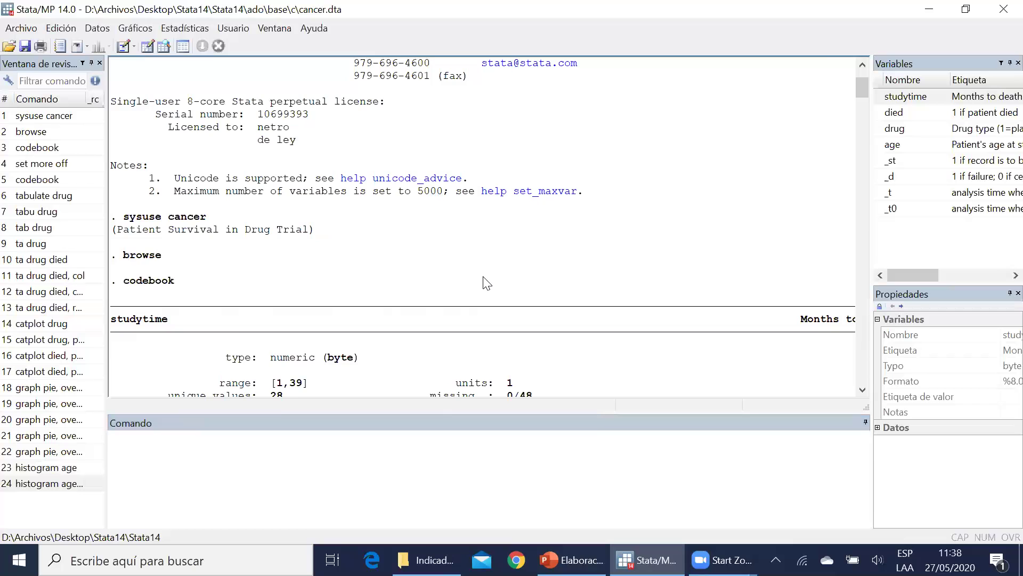
scroll(485, 281, "down", 15)
scroll(485, 281, "down", 10)
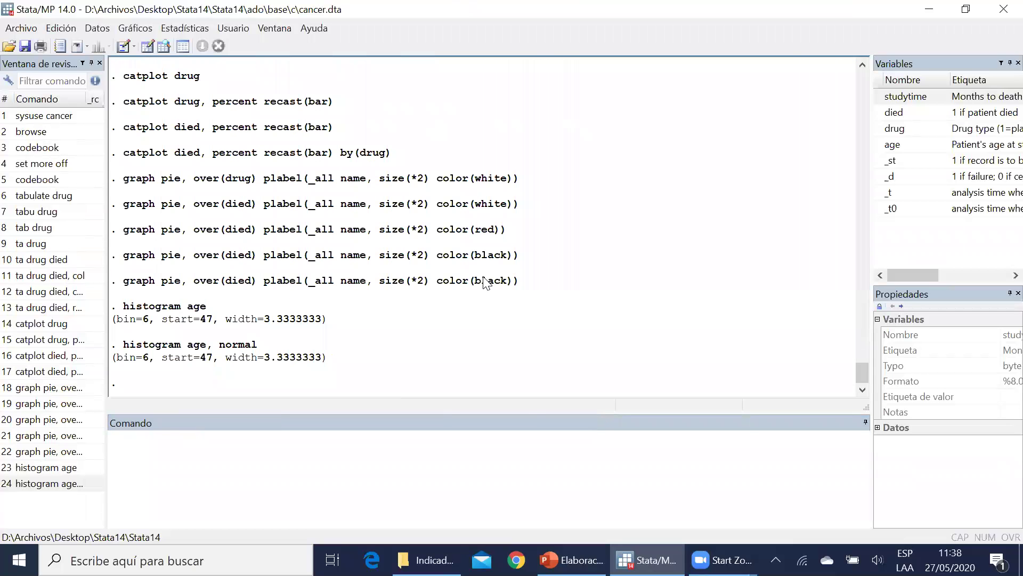
left_click(382, 495)
left_click(420, 369)
left_click(424, 454)
left_click(501, 276)
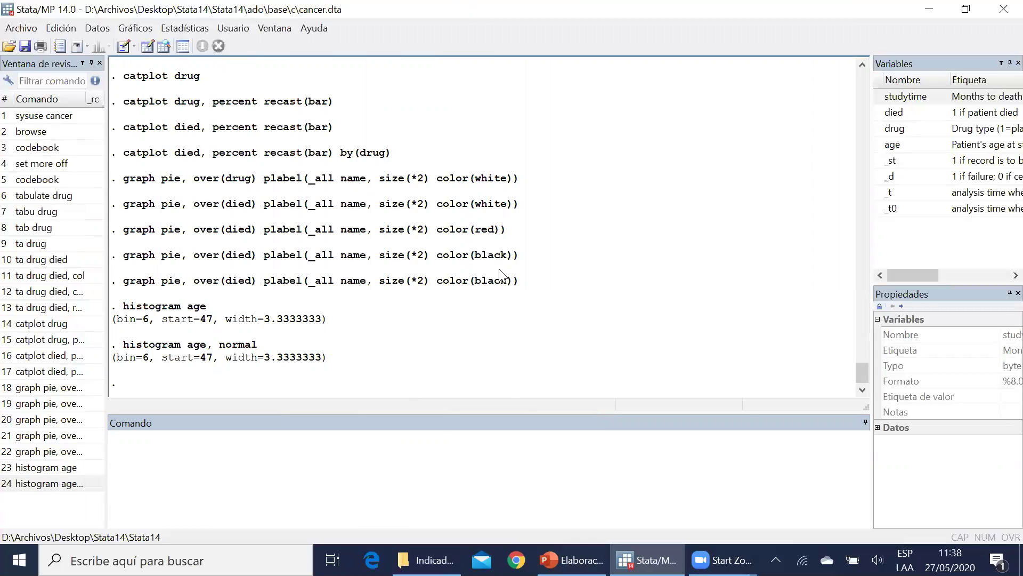